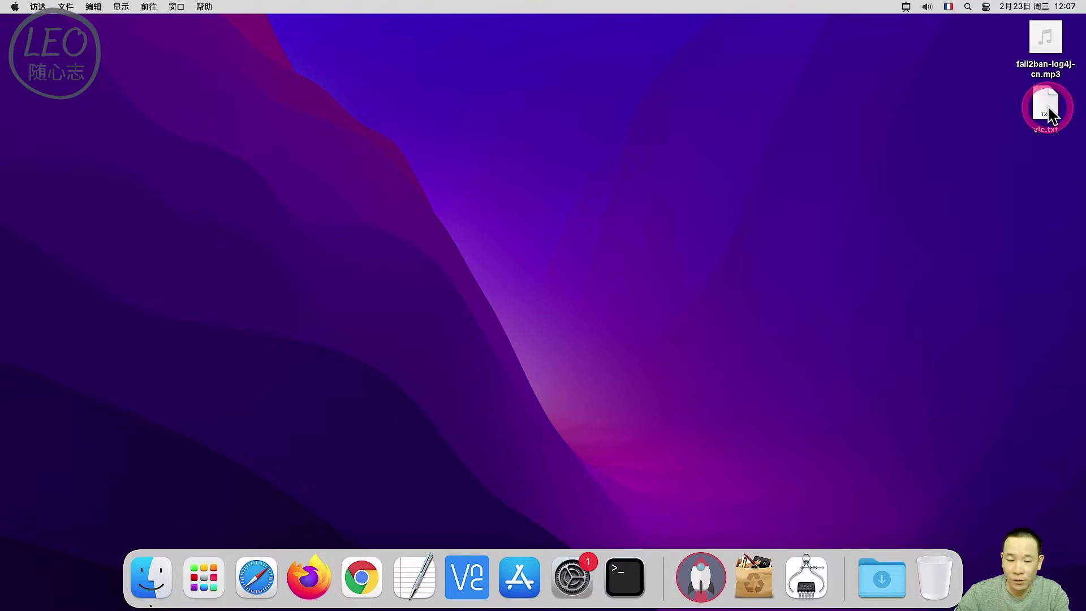
double_click(1047, 107)
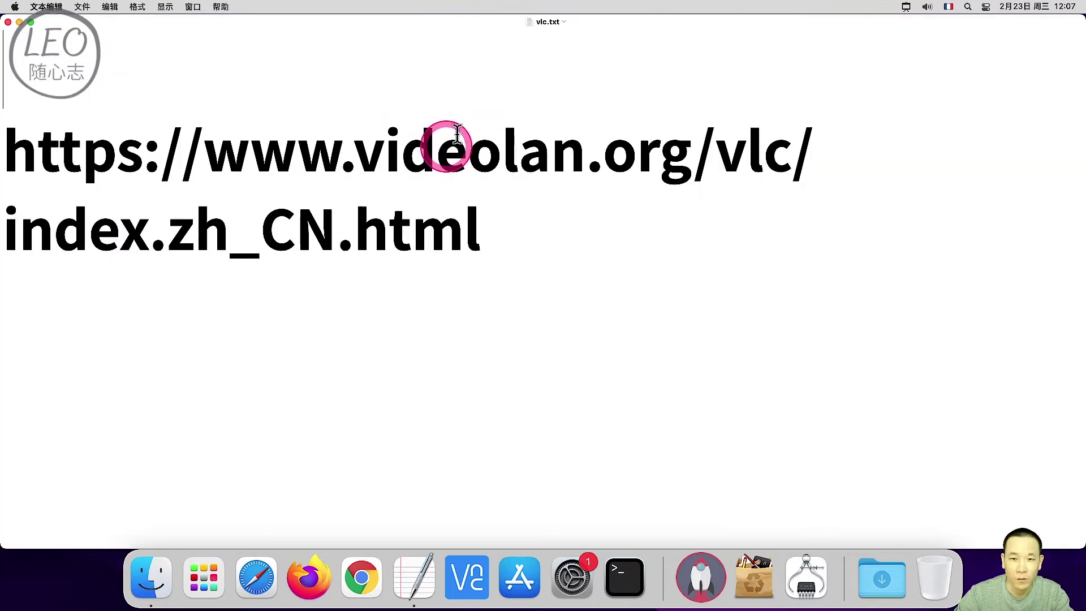
left_click(503, 236)
left_click_drag(184, 190, 12, 150)
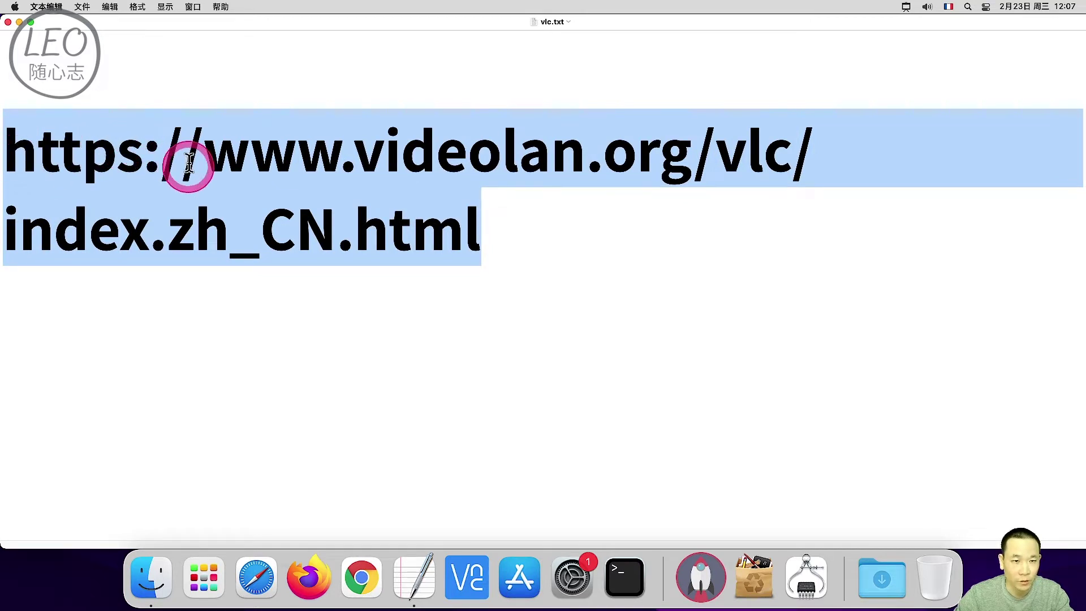
right_click(264, 154)
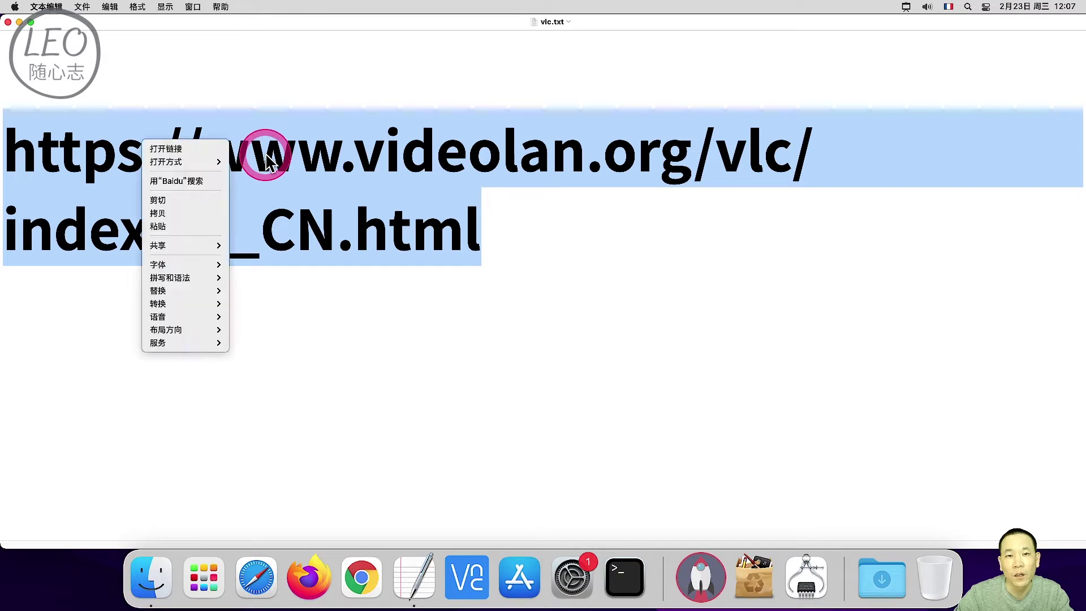
left_click(160, 214)
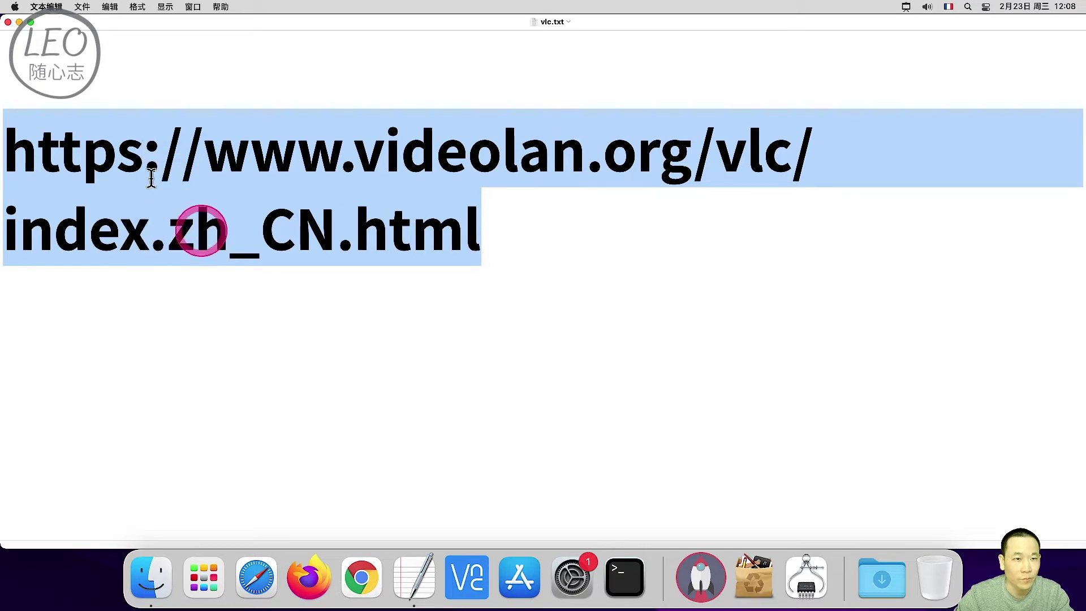
left_click(21, 27)
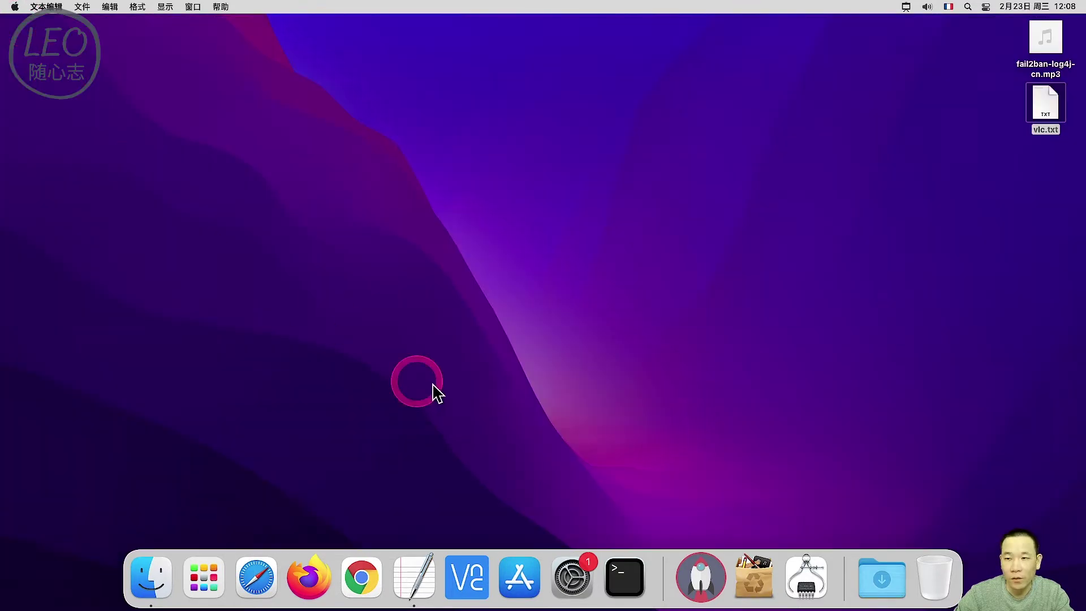
Step: Switch to Safari and load the copied VideoLAN address for VLC media player
left_click(259, 576)
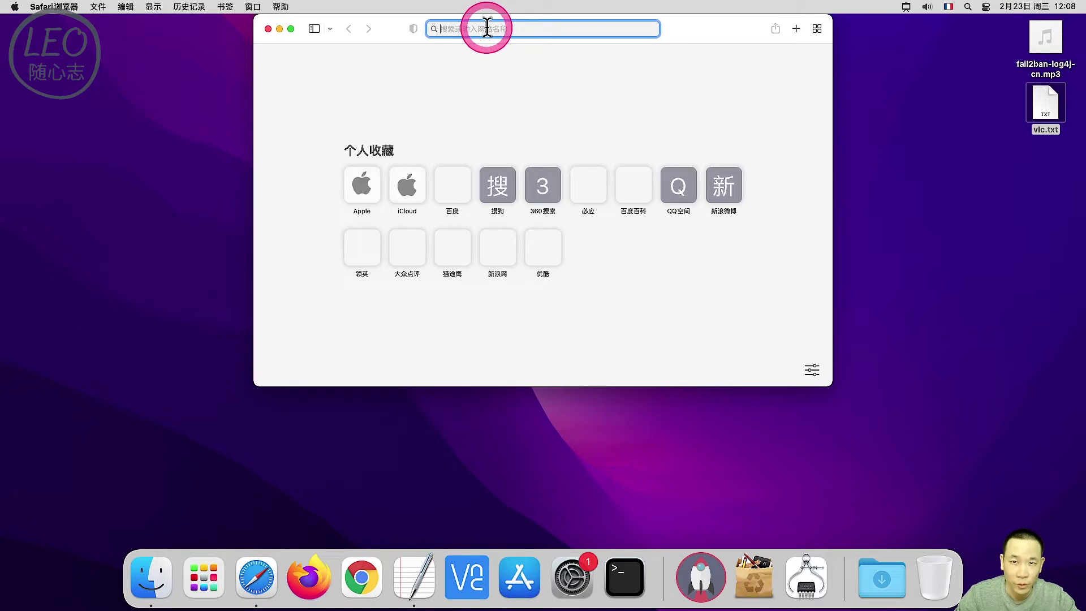
right_click(486, 27)
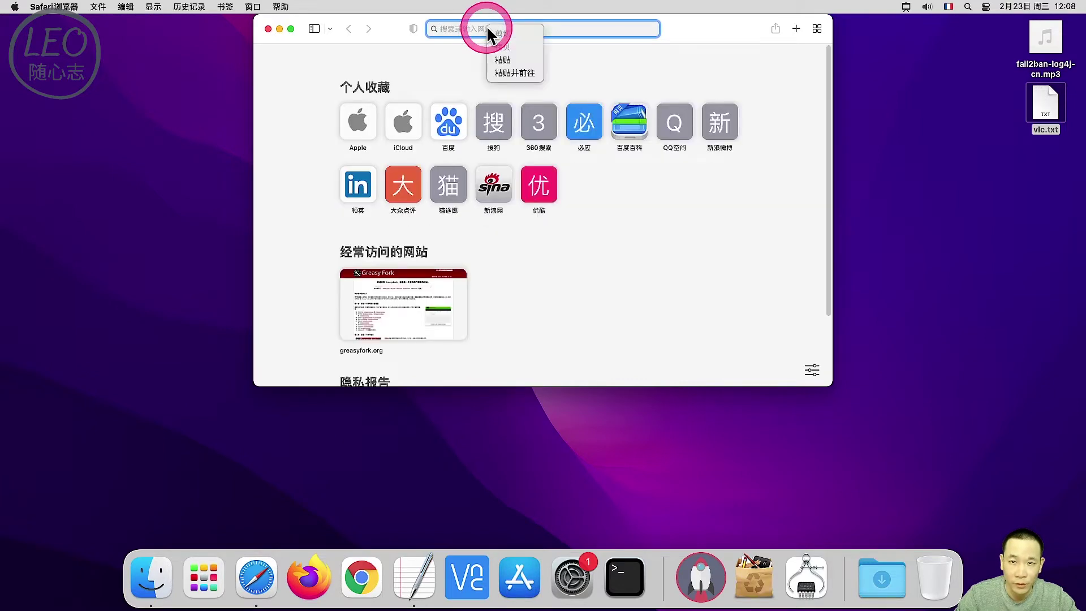
left_click(524, 72)
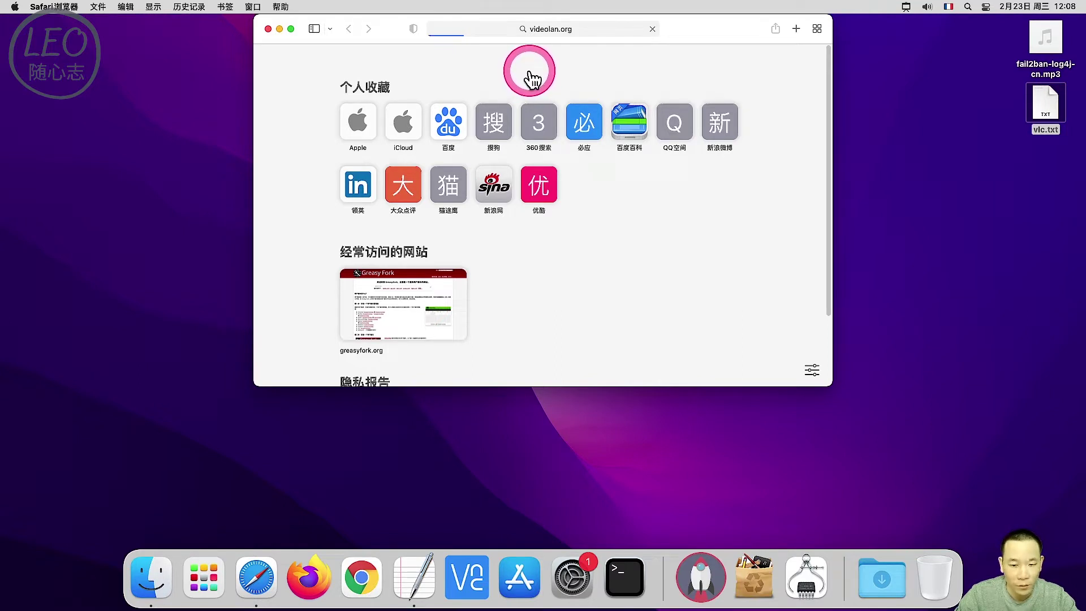
mouse_move(529, 72)
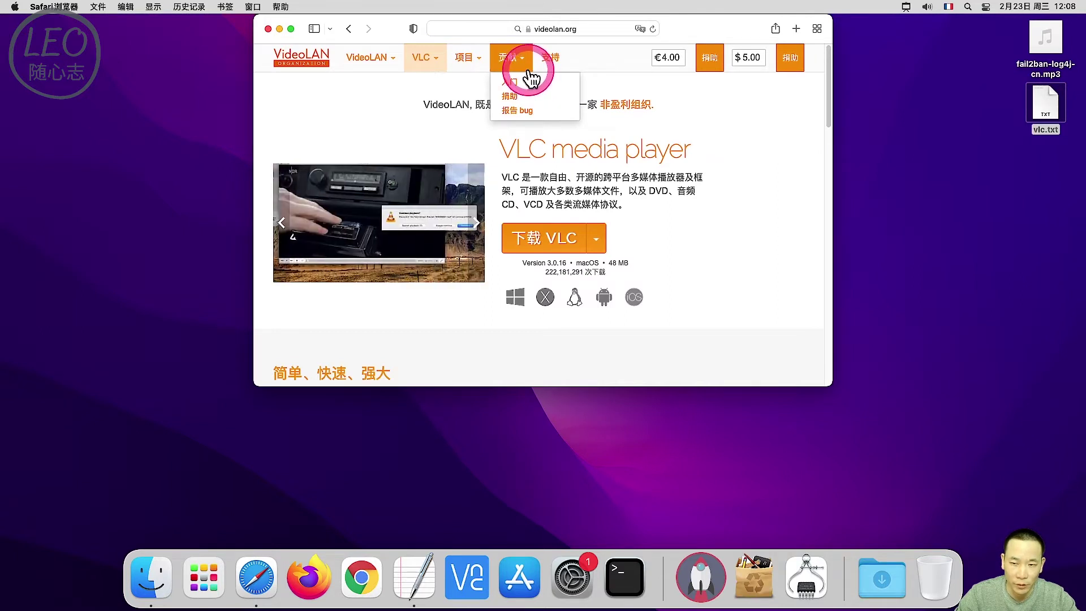
Step: Download VLC for macOS, allowing downloads from get.videolan.org, and close the browser window
double_click(578, 261)
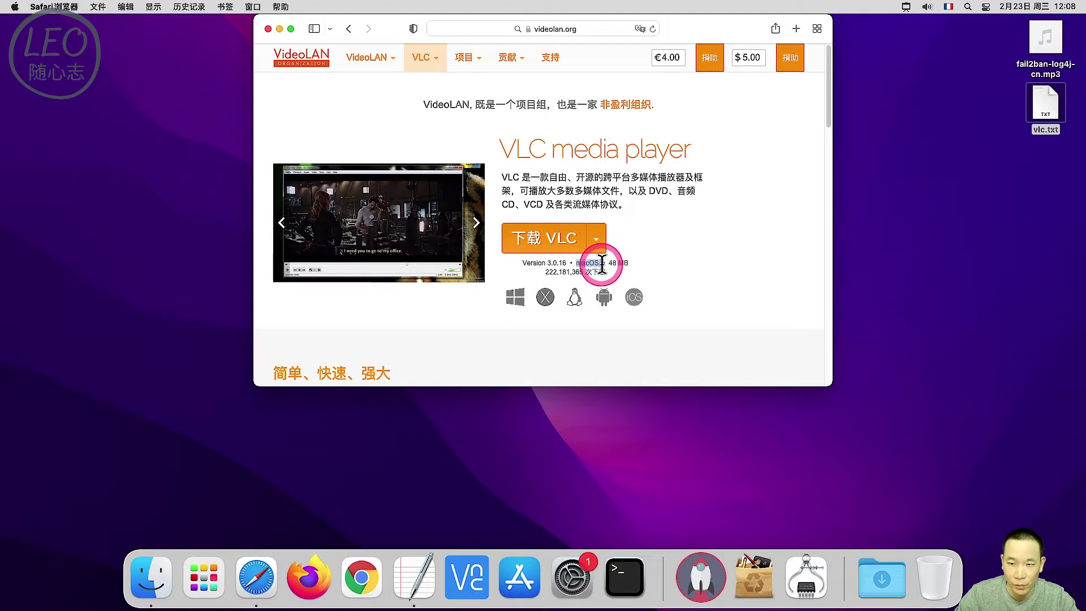
left_click(703, 242)
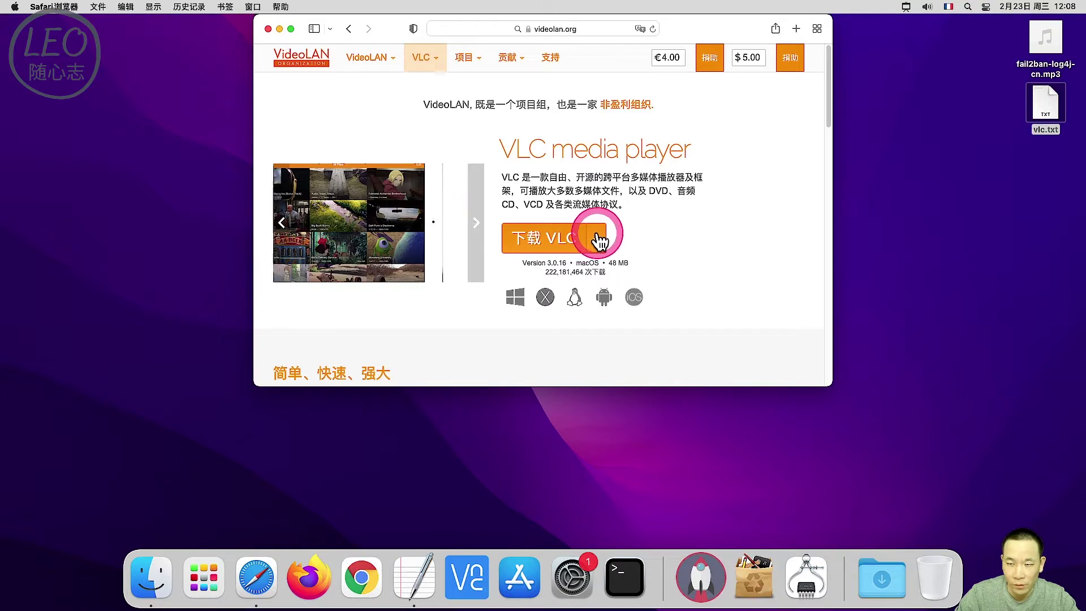
left_click(598, 240)
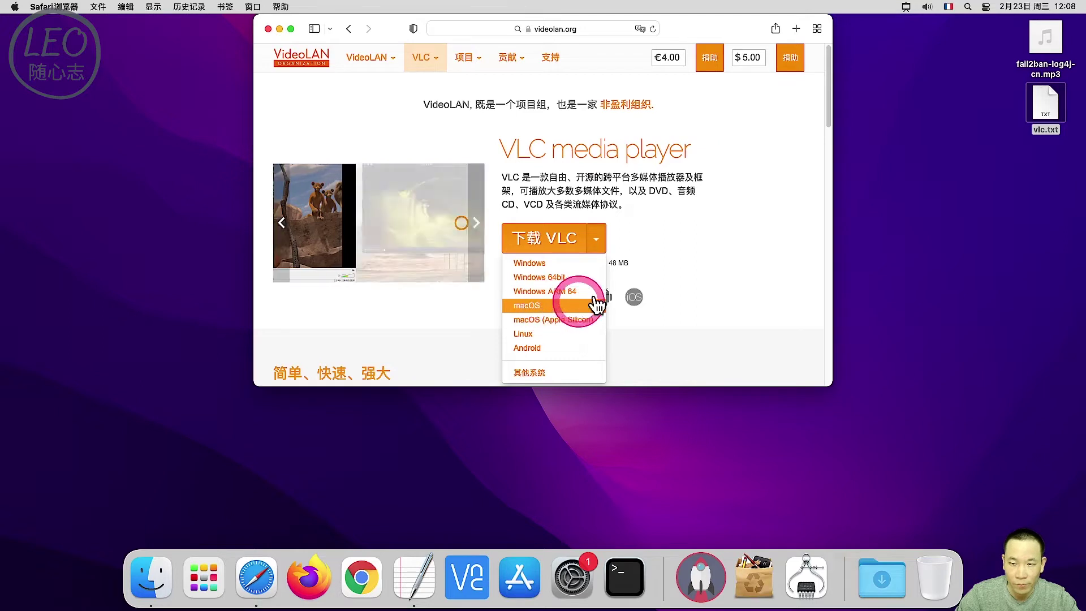
left_click(698, 186)
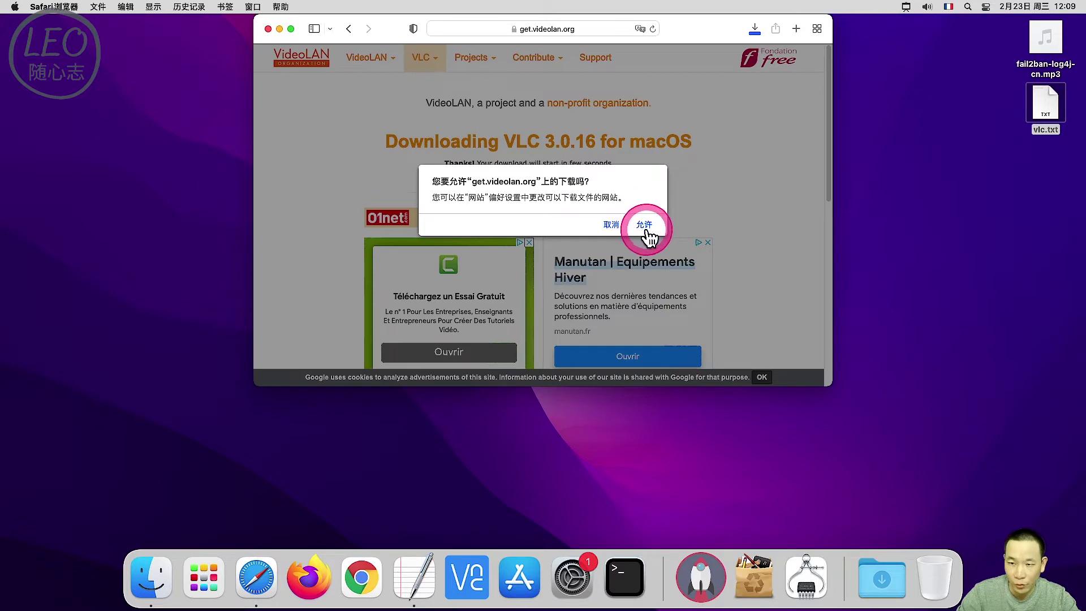
left_click(645, 226)
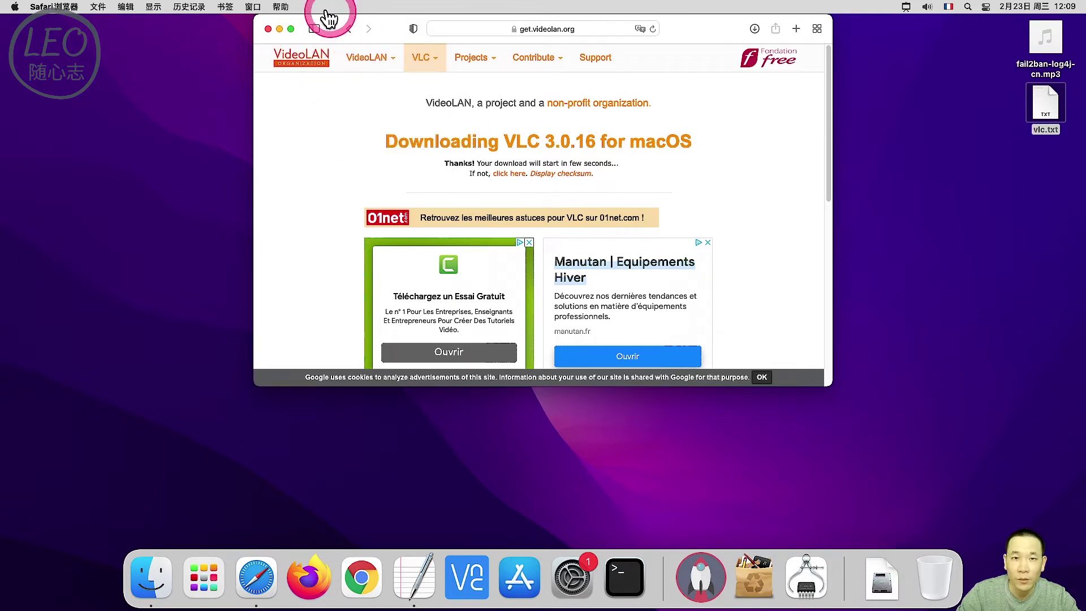
left_click(269, 29)
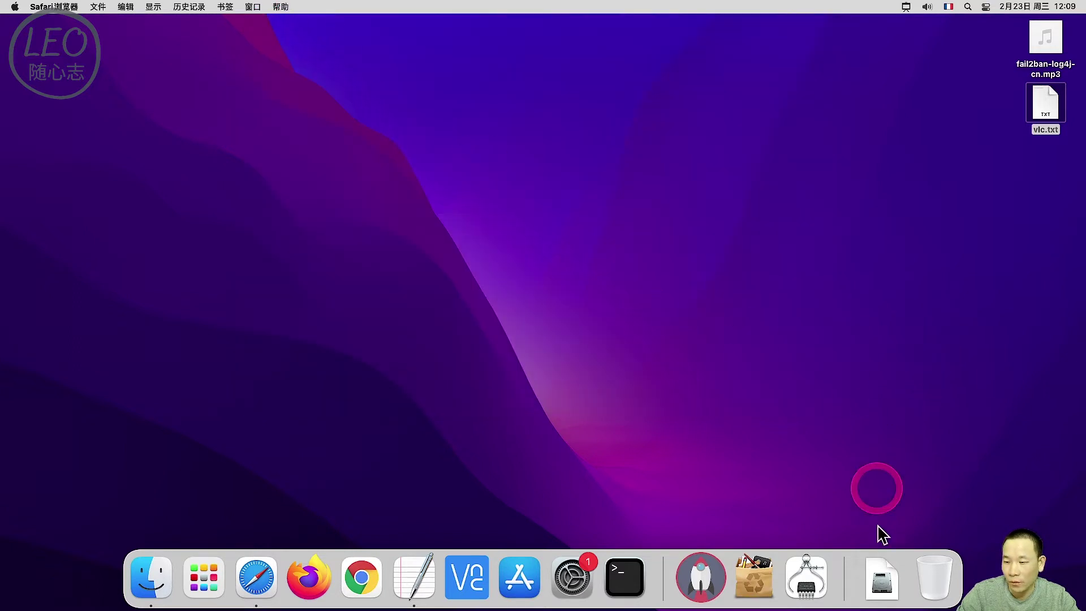
Step: Open the downloaded vlc-3.0.16-intel64.dmg, install VLC into the Applications folder and close the installer window
left_click(885, 585)
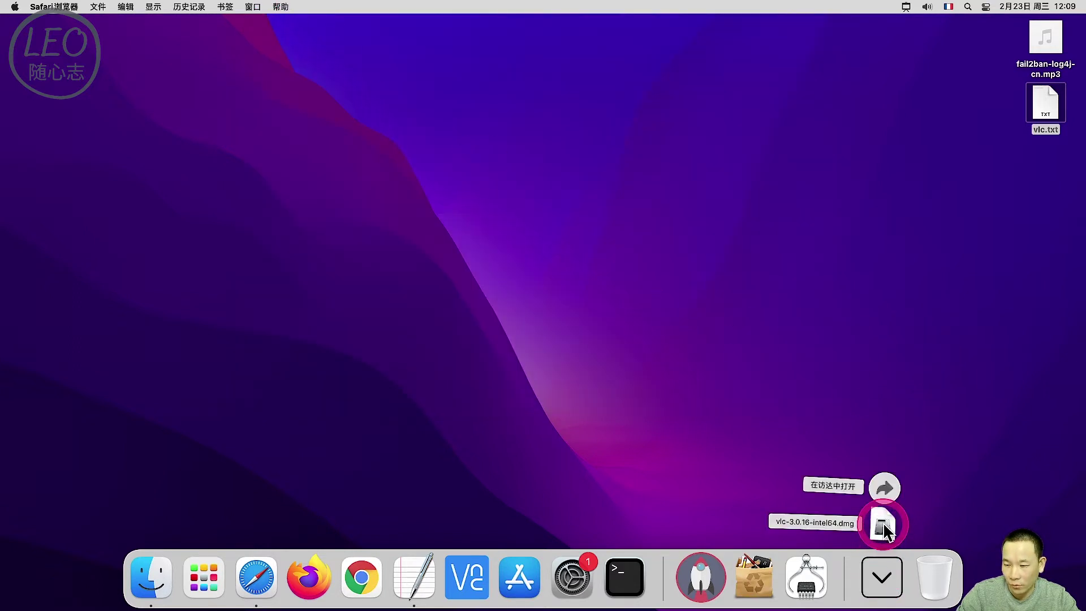
left_click(883, 523)
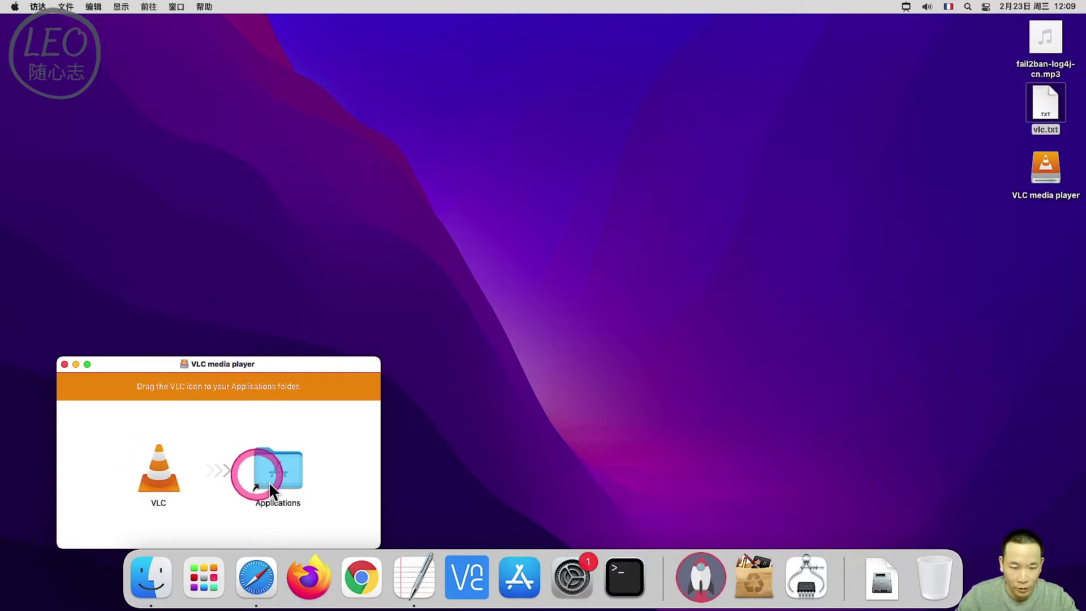
left_click_drag(158, 479, 284, 480)
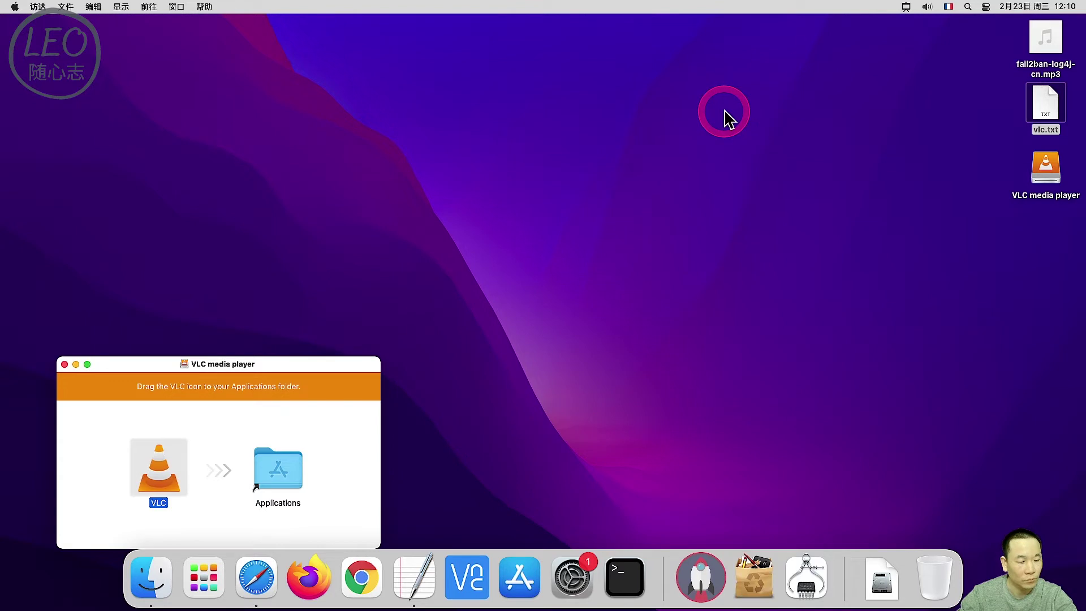
left_click(64, 365)
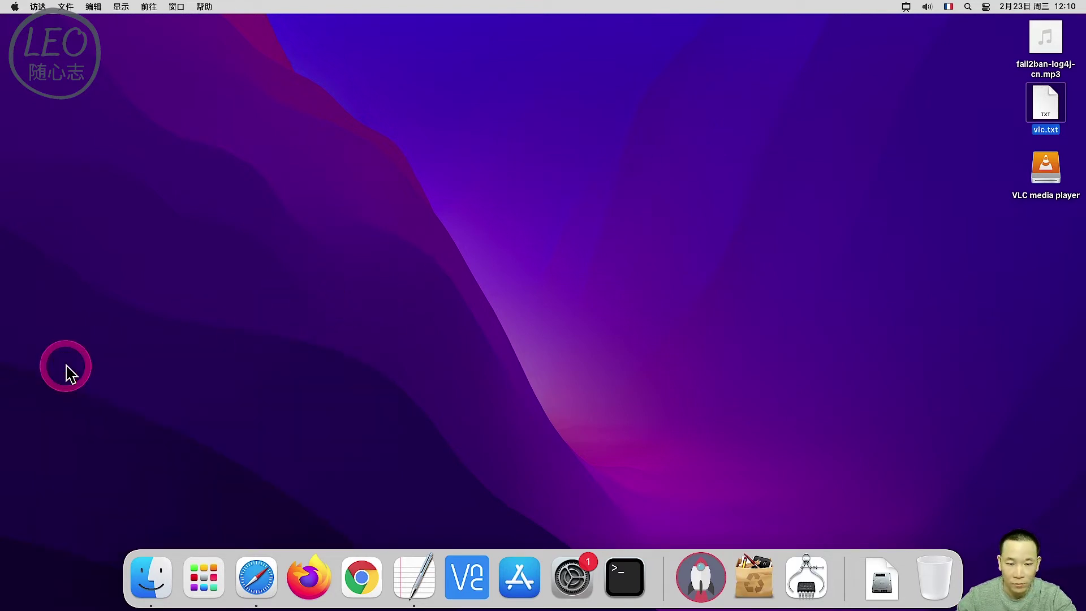
Step: Open the Applications folder in Finder and add VLC to the Dock beside the terminal
left_click(644, 311)
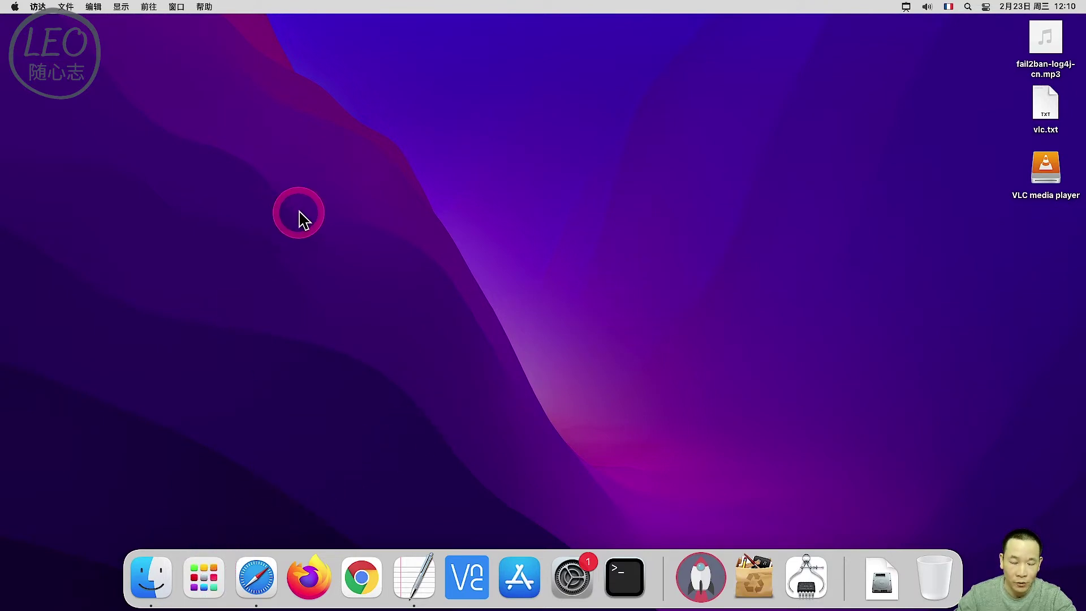
left_click(146, 8)
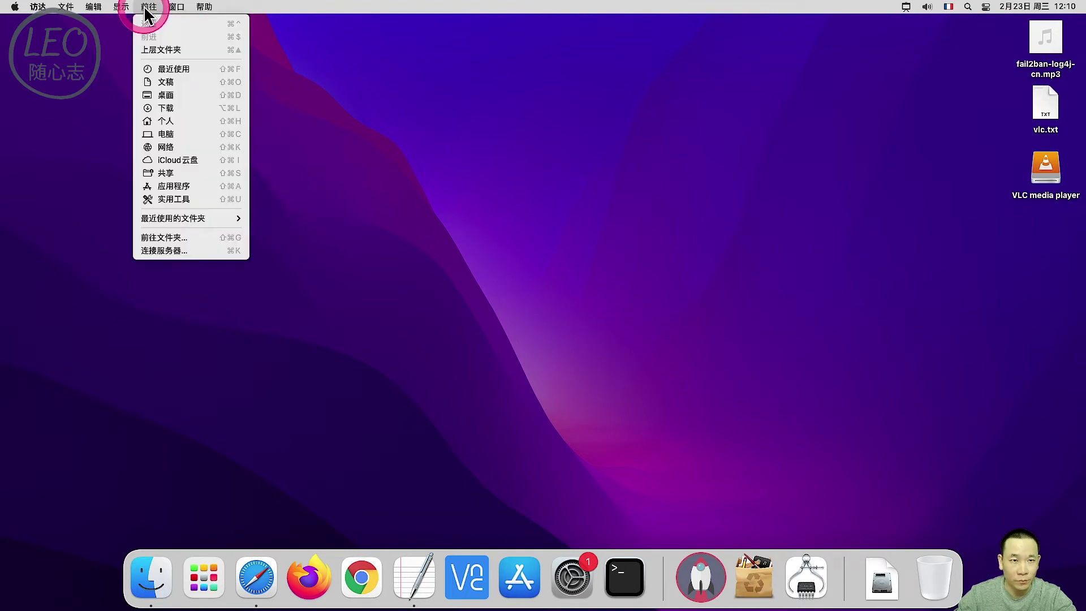
left_click(179, 187)
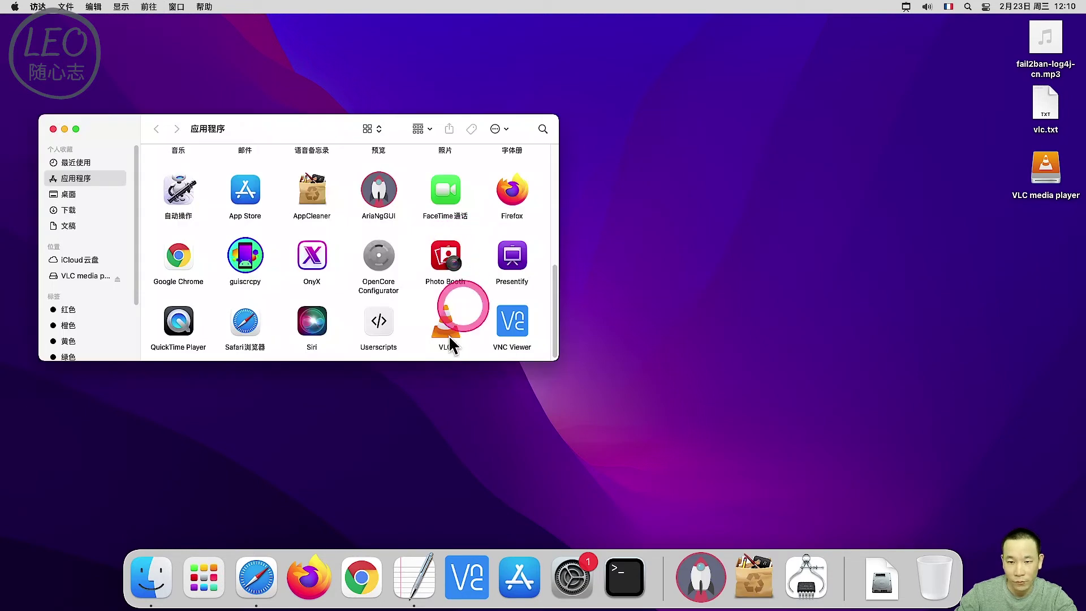
left_click_drag(436, 333, 670, 594)
left_click_drag(445, 328, 647, 569)
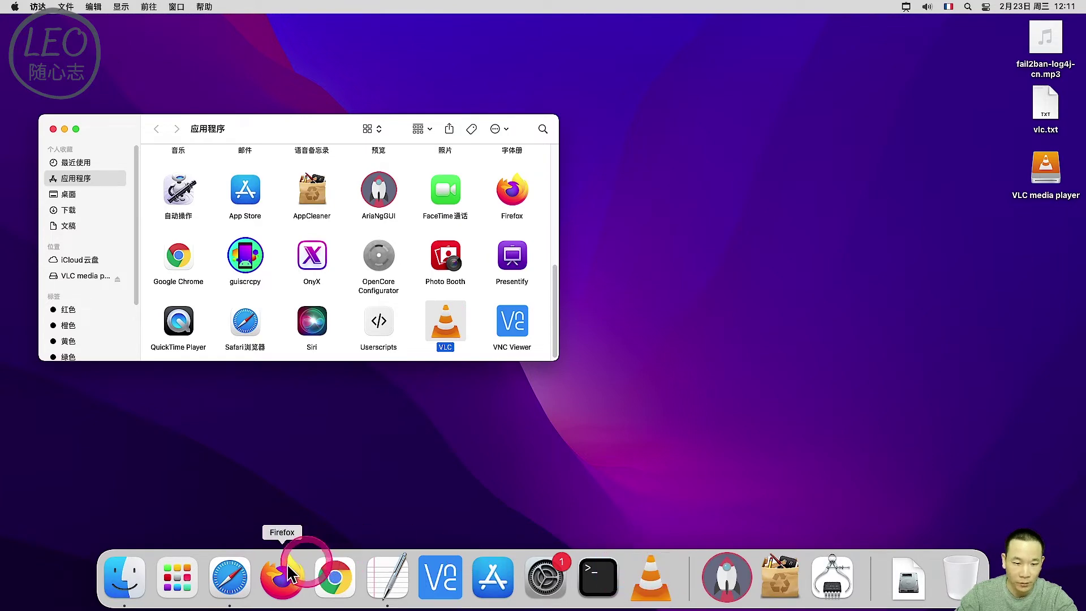
Step: Launch VLC from Launchpad, close the Applications window and approve opening the app downloaded from the internet
left_click(180, 572)
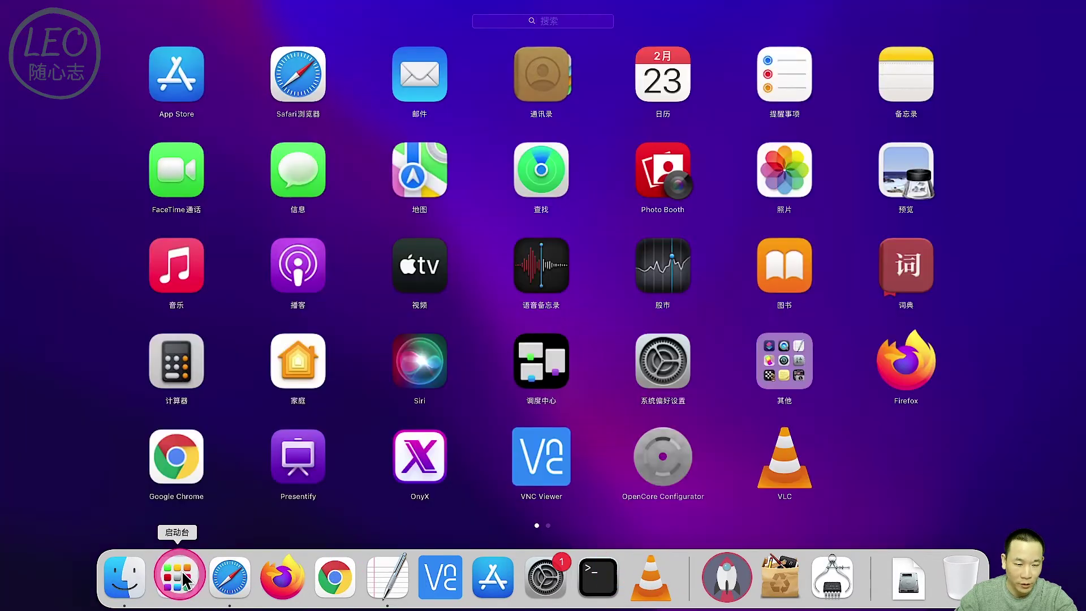
left_click(793, 477)
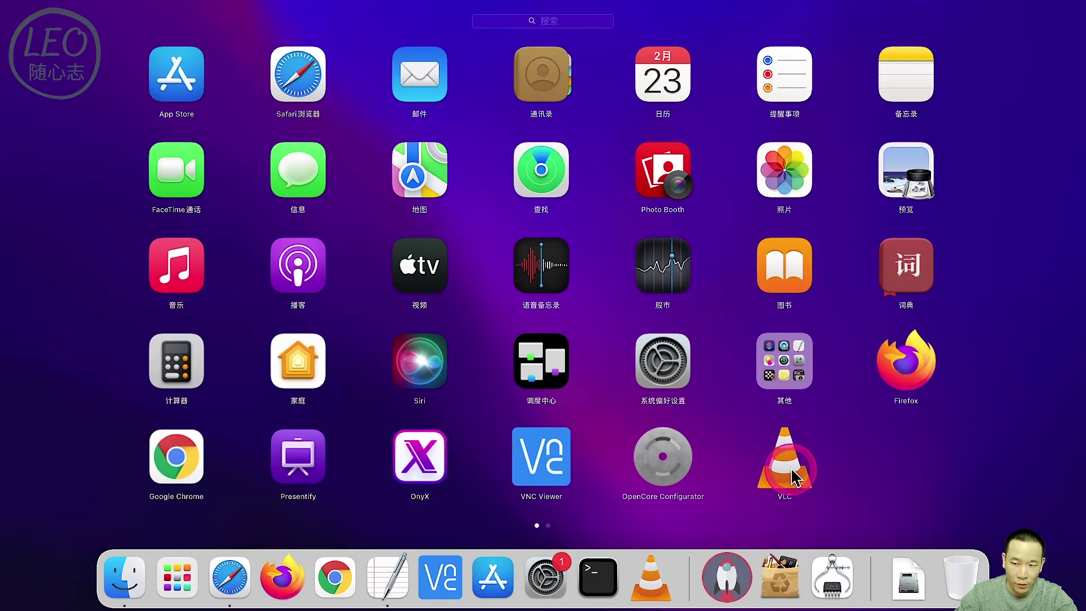
left_click(793, 476)
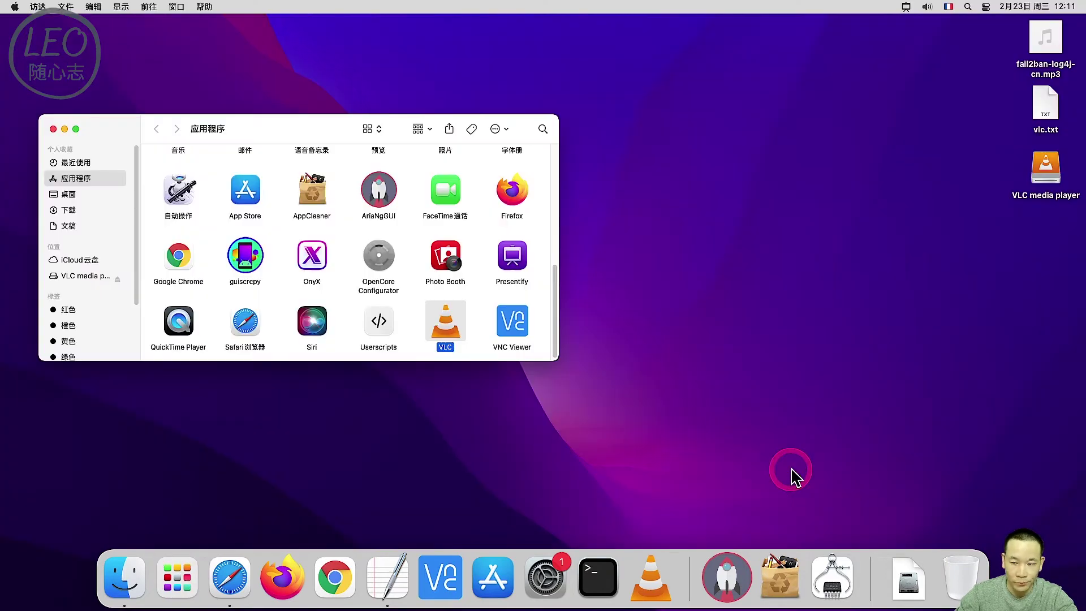
left_click(53, 130)
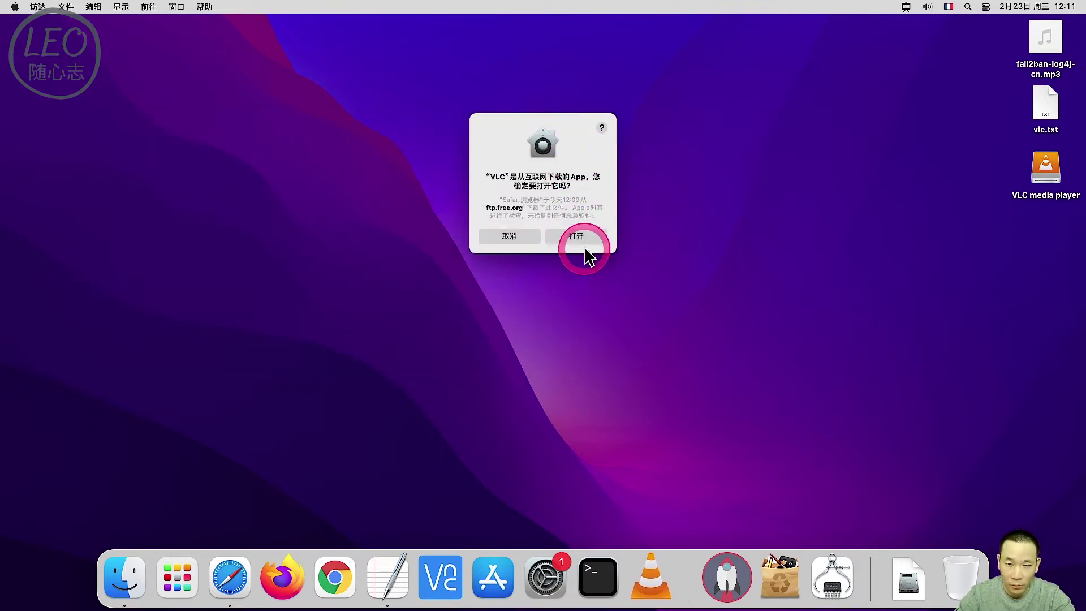
left_click(583, 240)
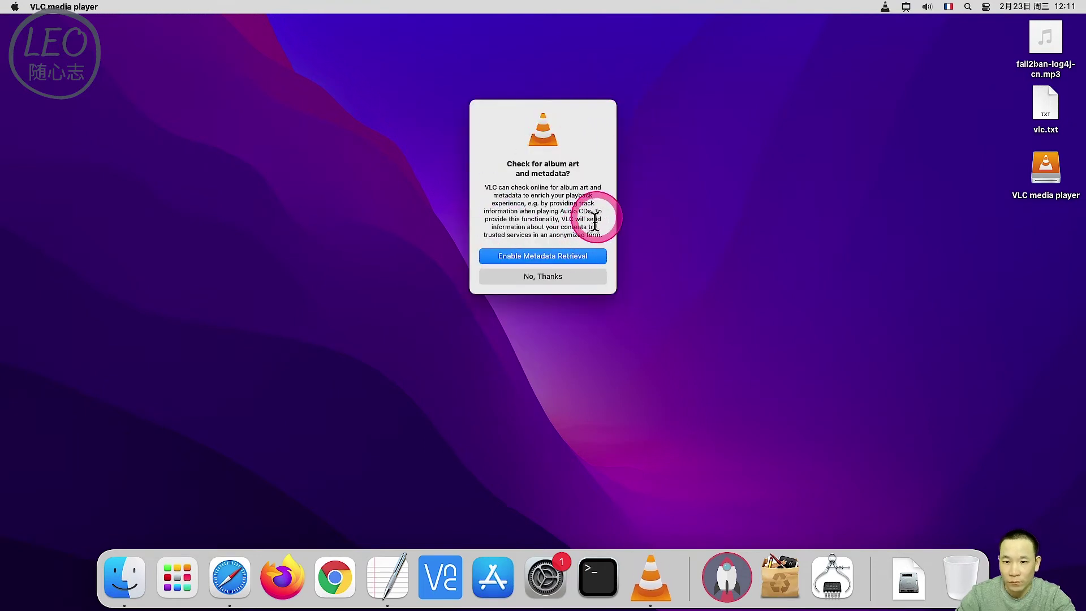
Step: Enable metadata retrieval for VLC and move its main window away from the screen corner
left_click(558, 261)
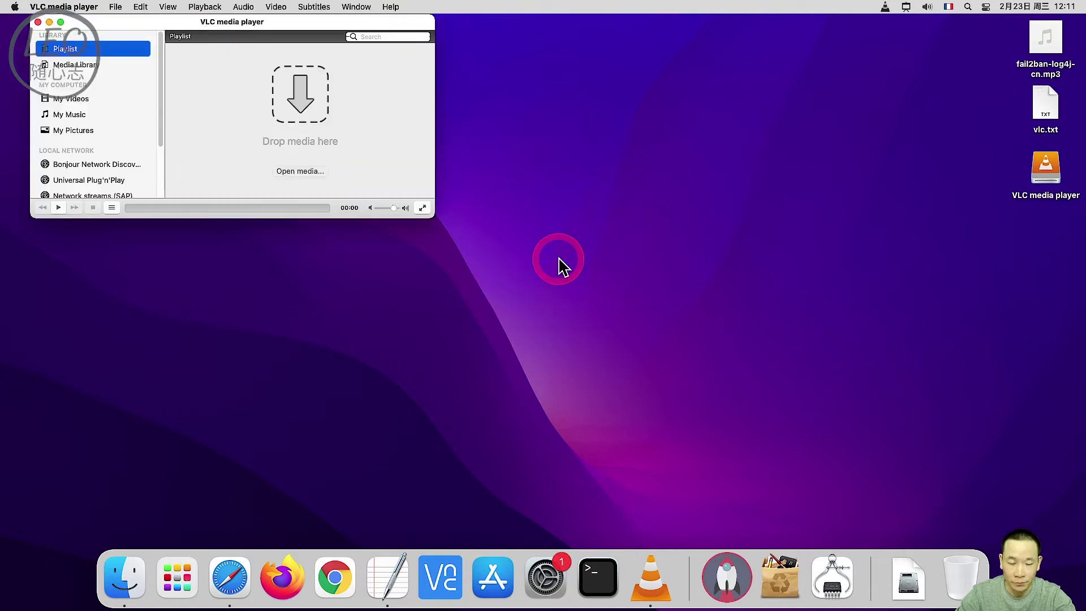
left_click_drag(180, 35, 312, 166)
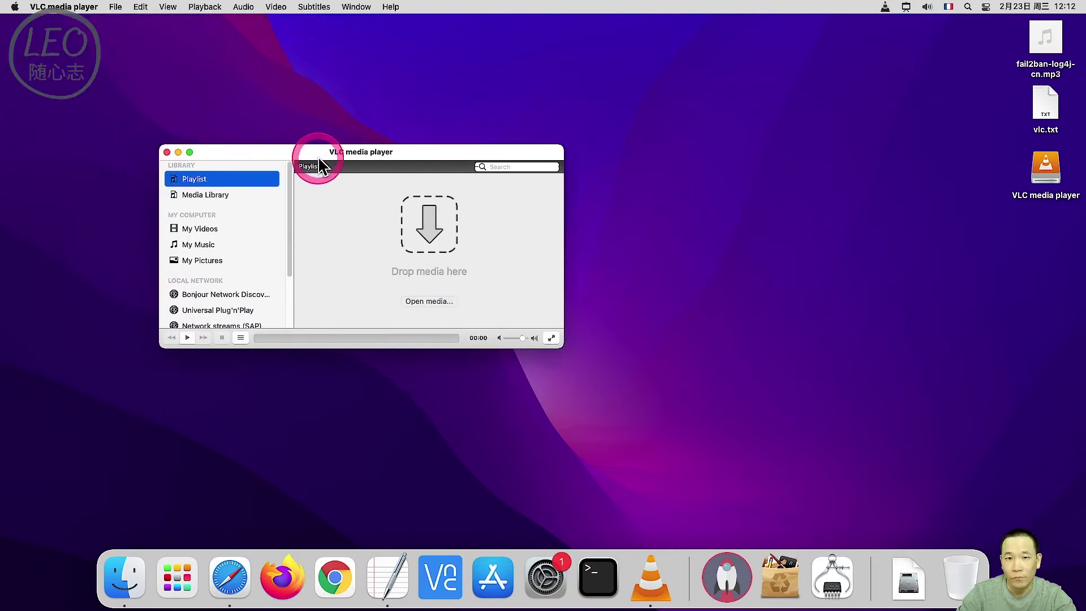
Step: Set the interface language to 简体中文 in VLC's preferences
left_click(83, 8)
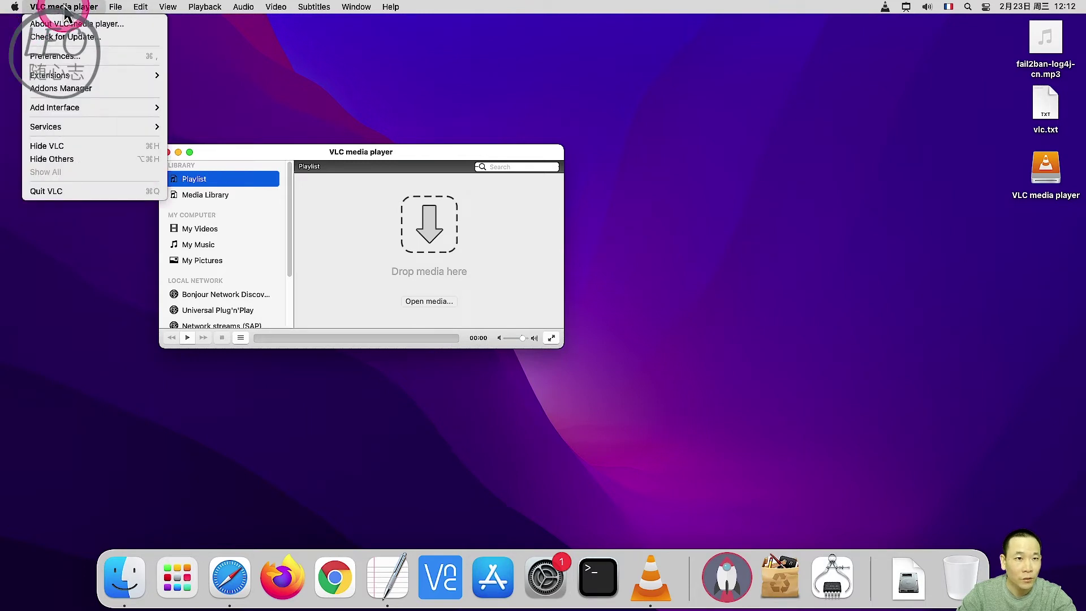
left_click(74, 56)
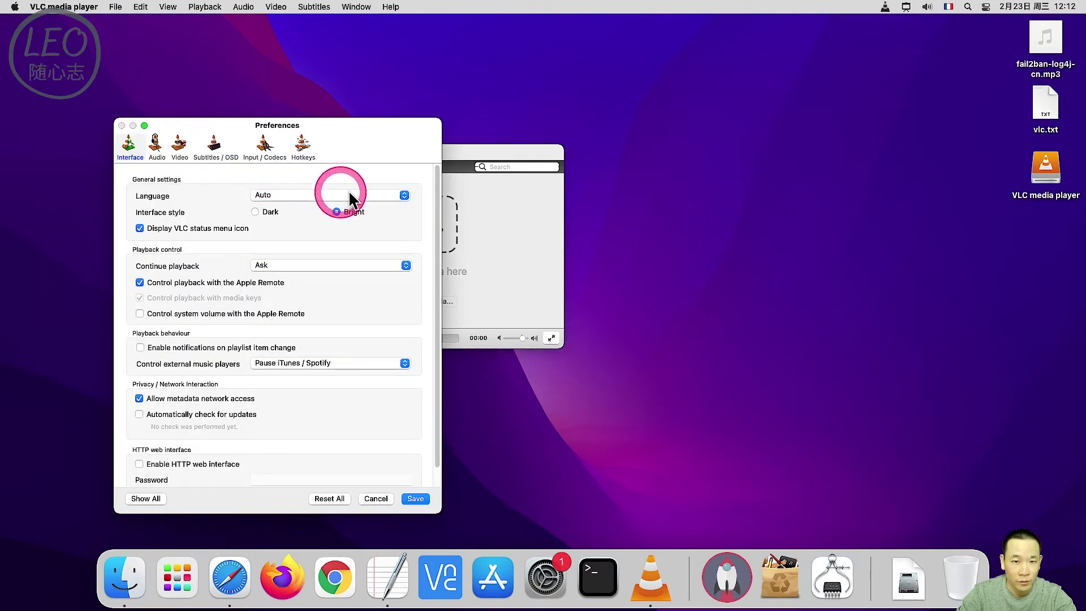
left_click(403, 196)
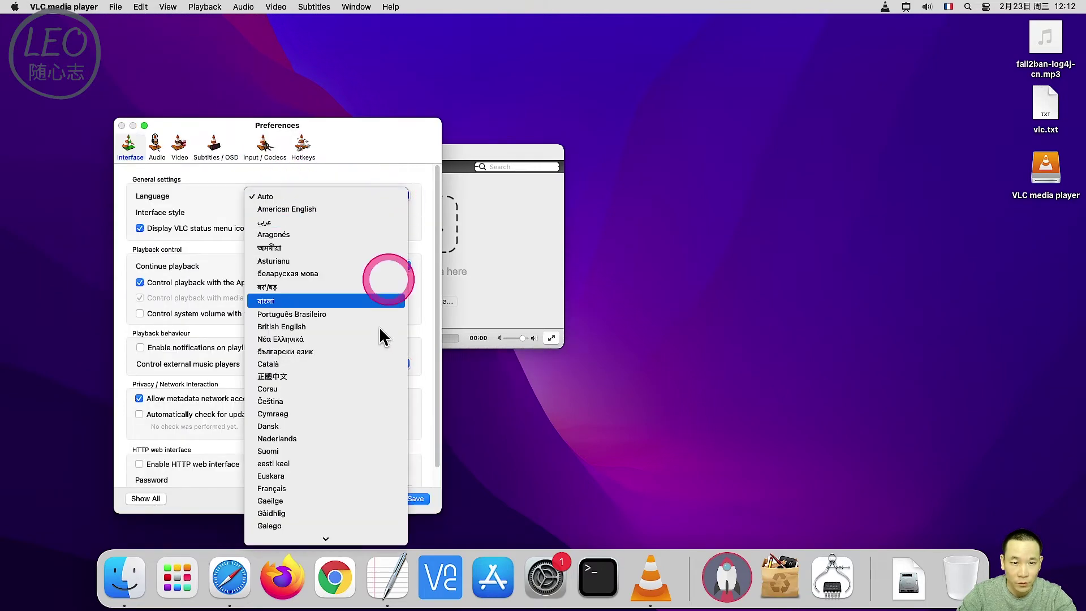
scroll(334, 403, "down", 10)
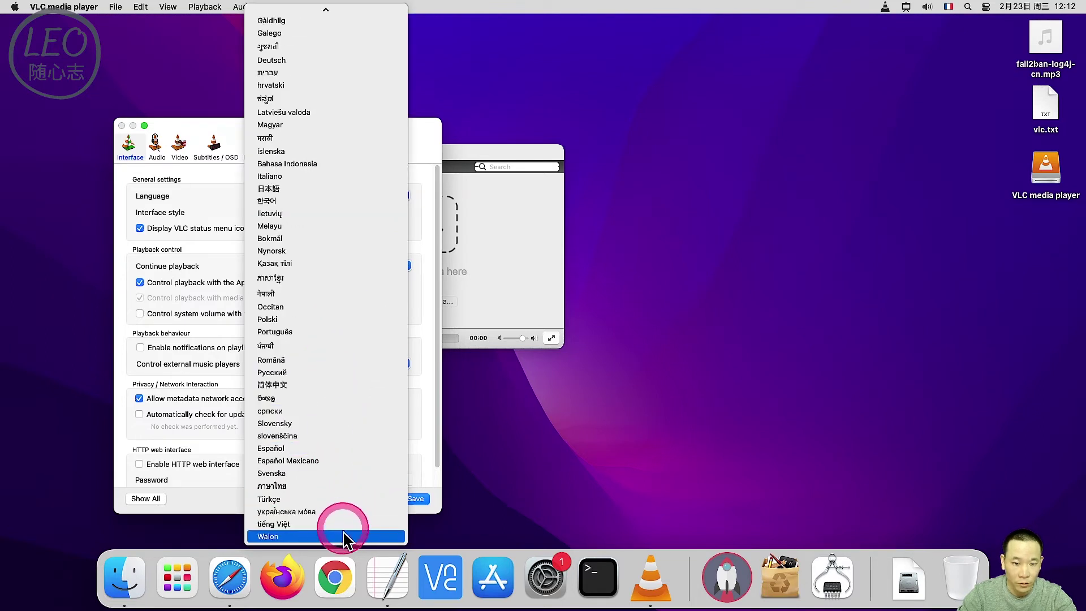
left_click(308, 384)
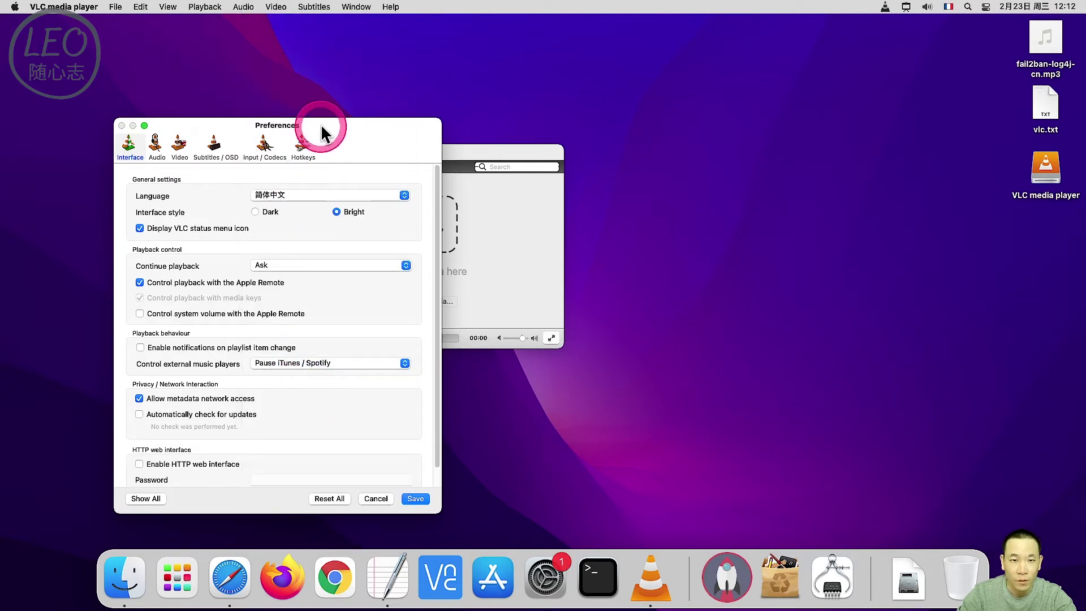
Step: Save the changed VLC preferences and quit VLC
left_click_drag(321, 130, 731, 69)
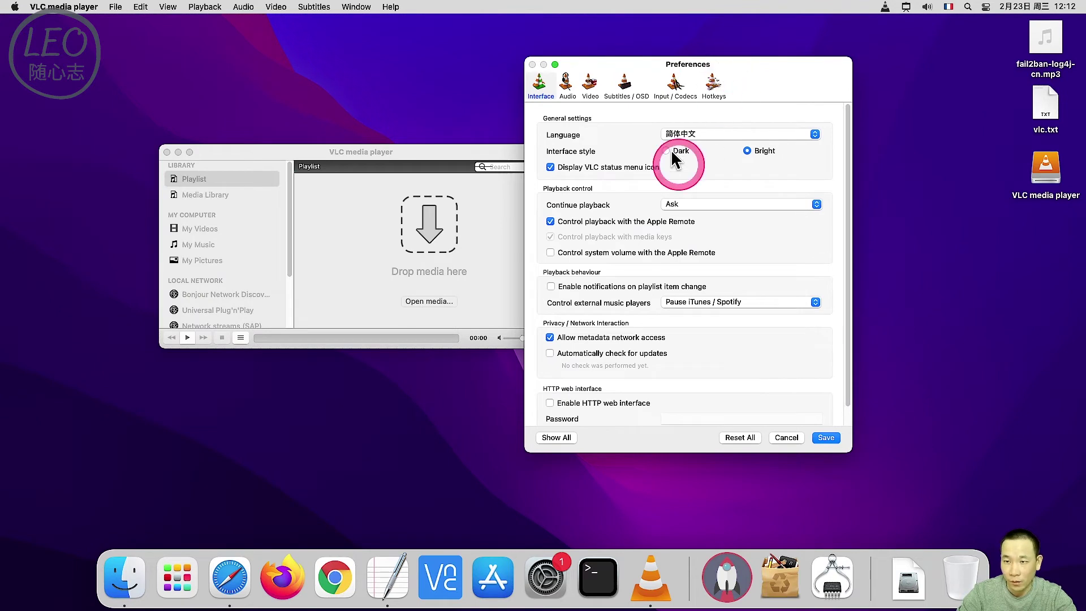
left_click(825, 438)
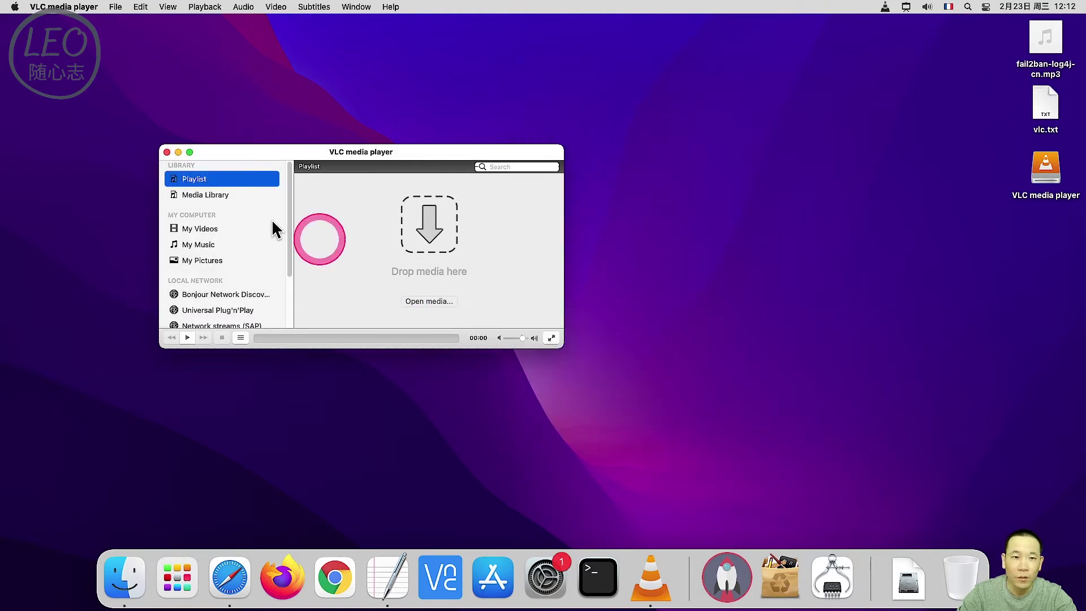
left_click(80, 7)
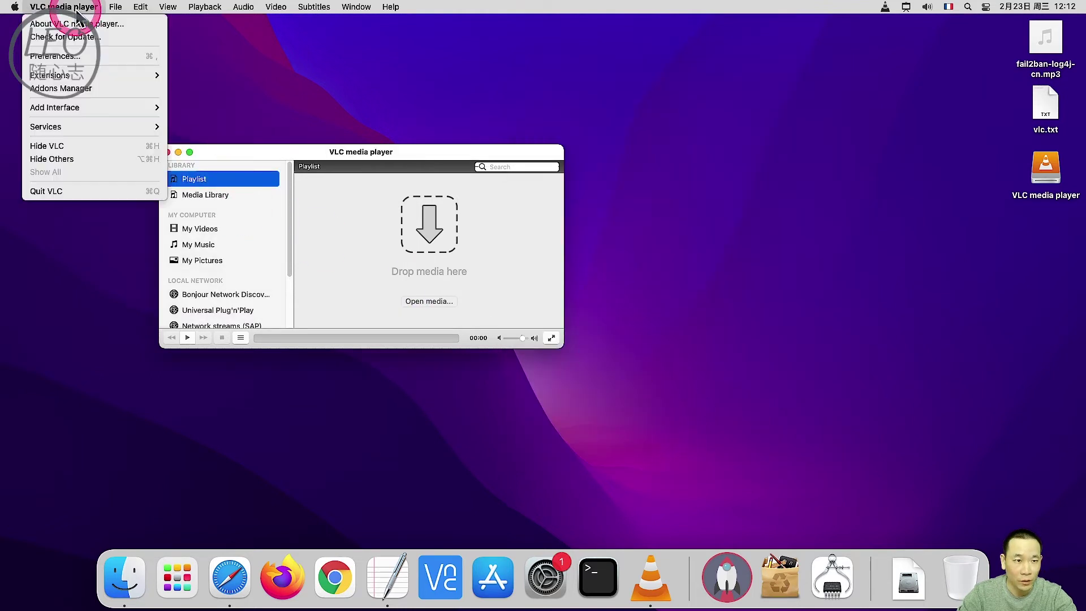
left_click(64, 195)
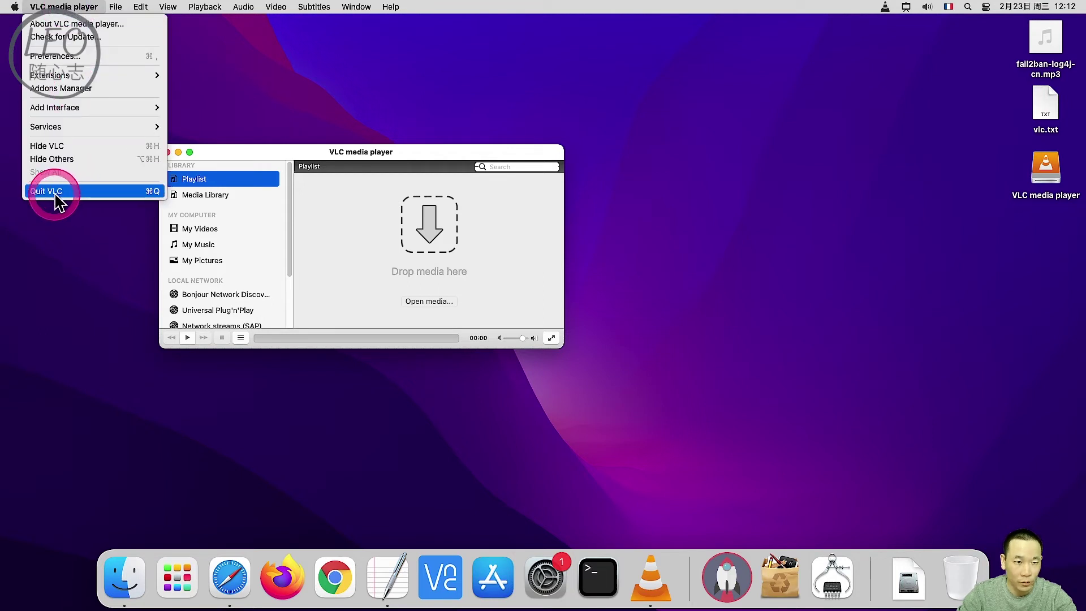
left_click(56, 195)
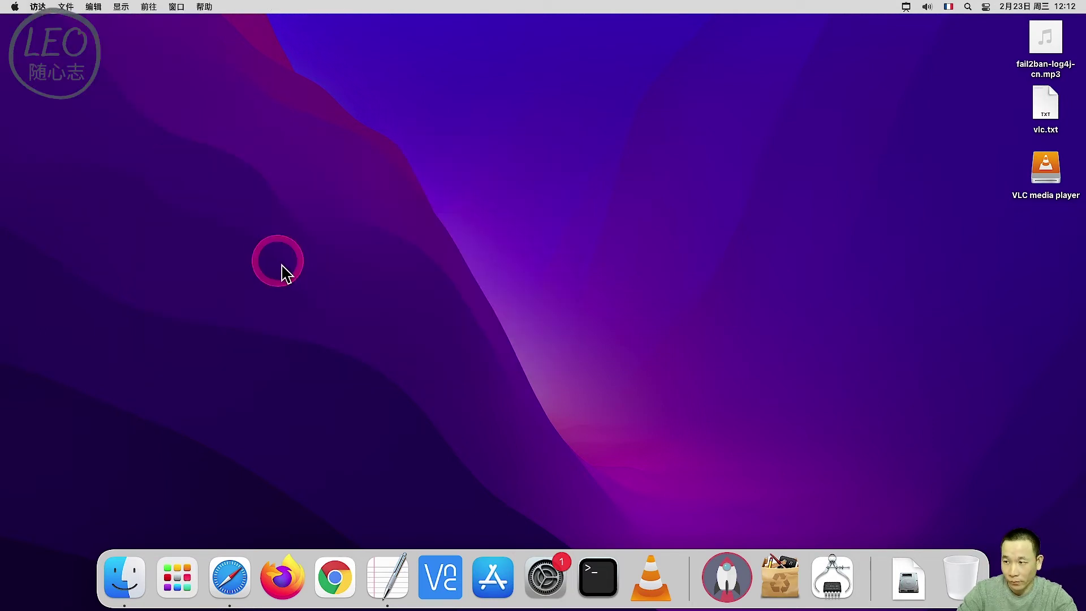
Step: Relaunch VLC from the Dock and agree to automatic update checks at startup
left_click(653, 578)
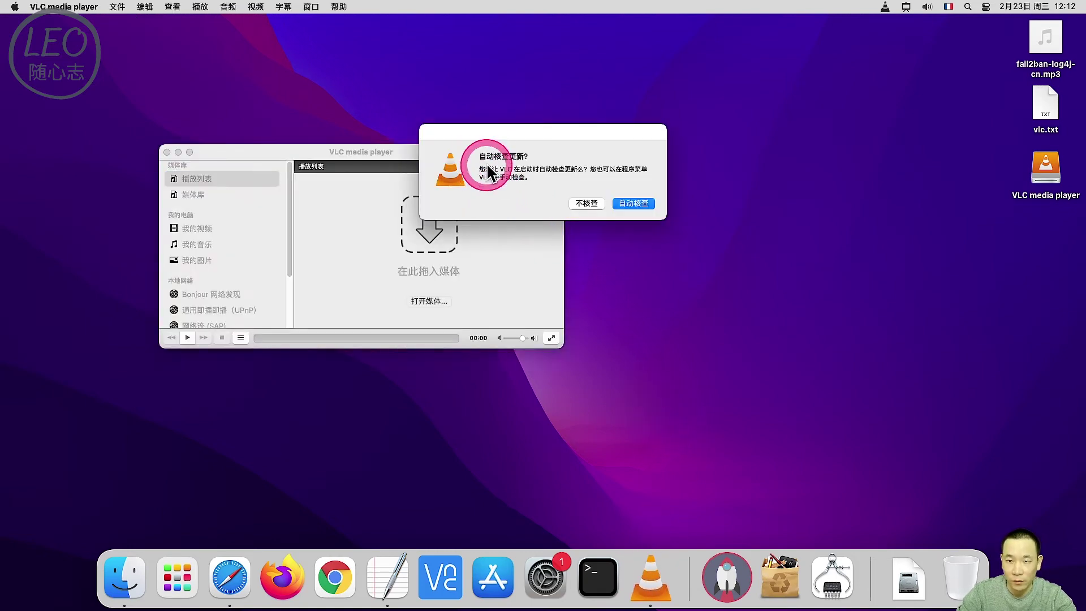
left_click(643, 205)
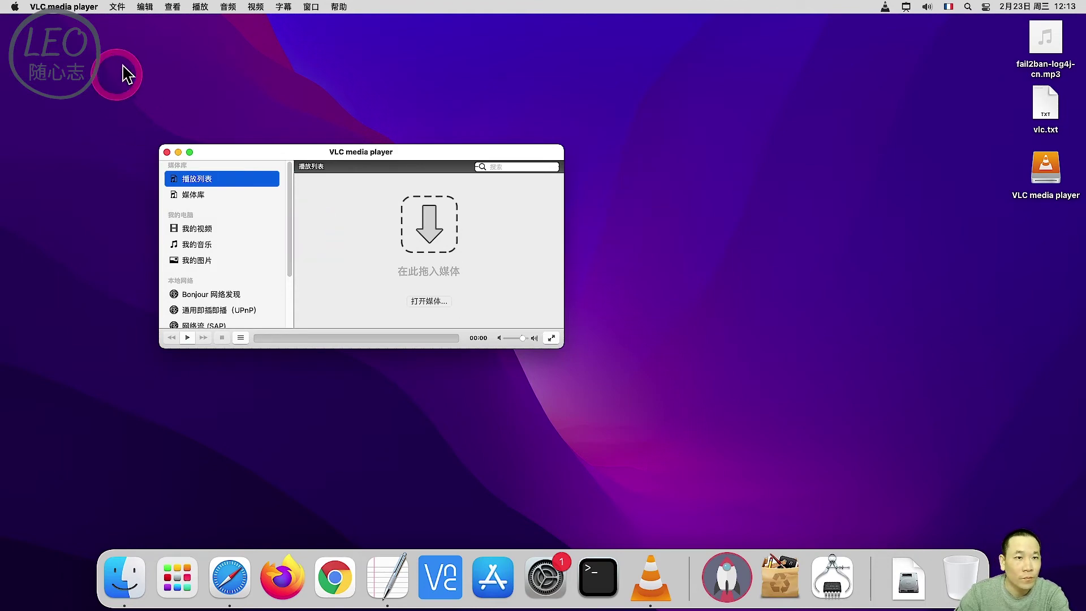
left_click(118, 8)
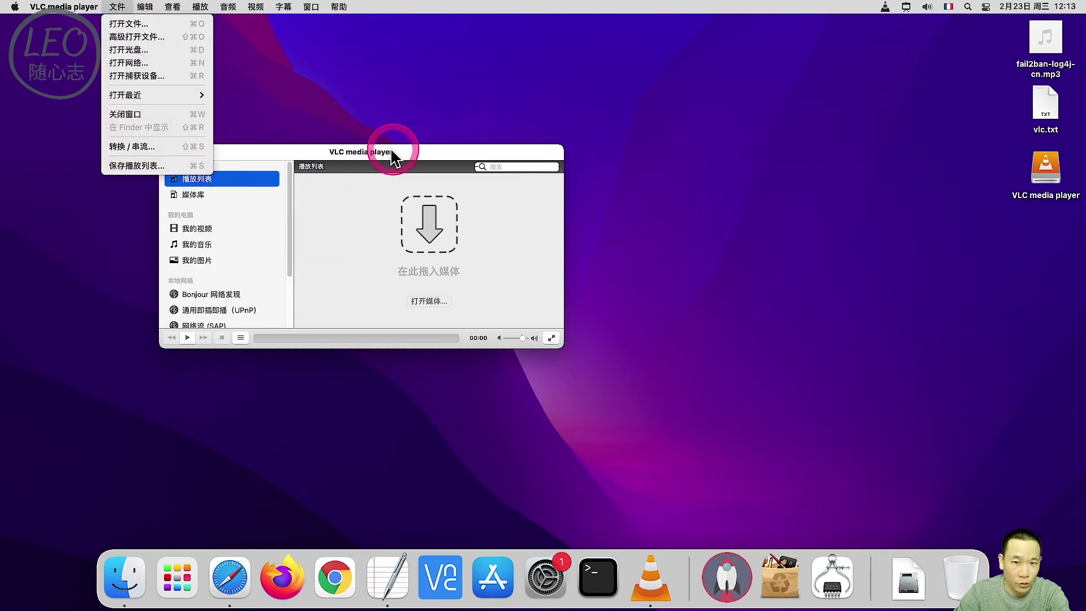
left_click_drag(403, 157, 448, 134)
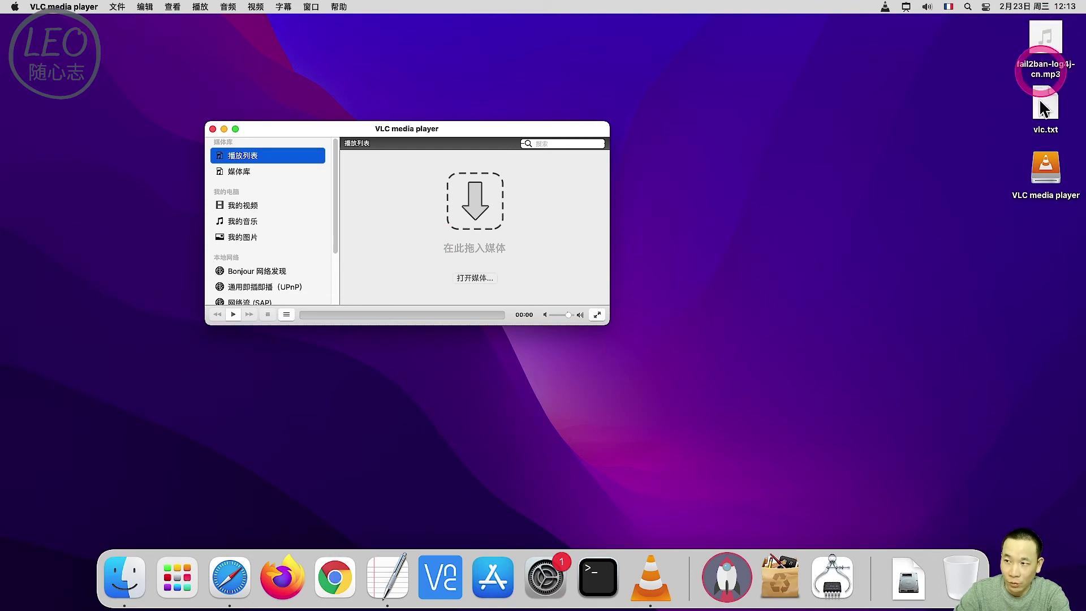
Step: Drop fail2ban-log4j-cn.mp3 from the desktop into the VLC playlist and pause its playback
mouse_move(1050, 55)
left_click_drag(1050, 55, 453, 201)
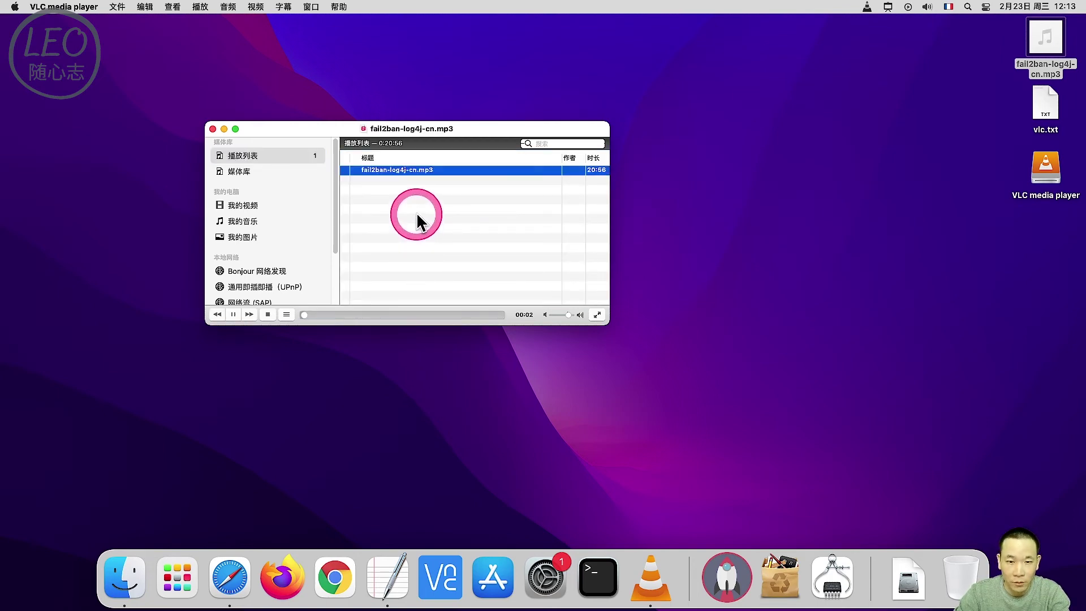
left_click(636, 160)
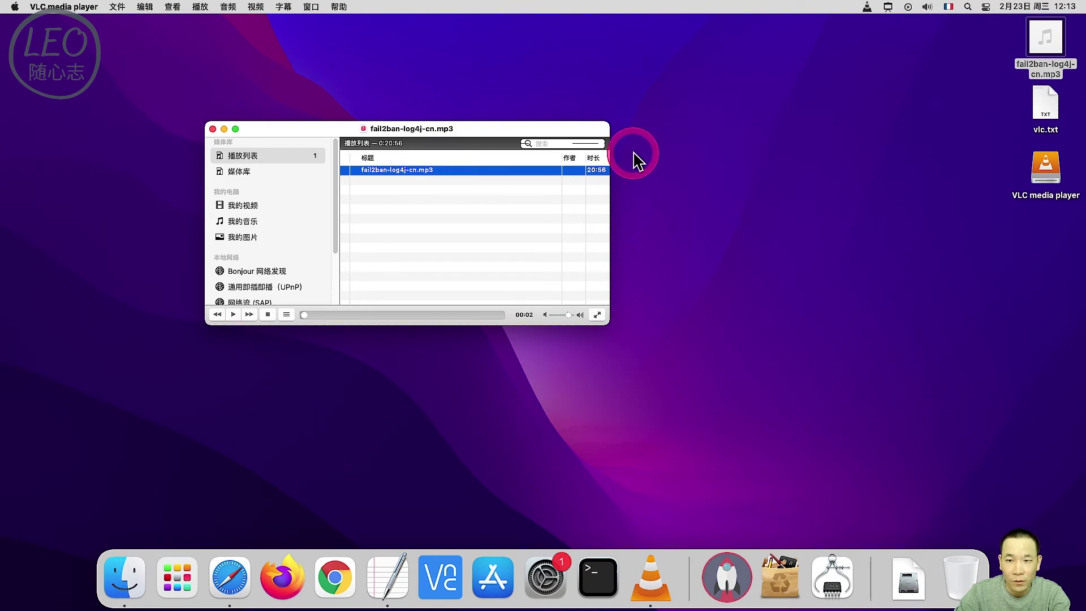
left_click(226, 167)
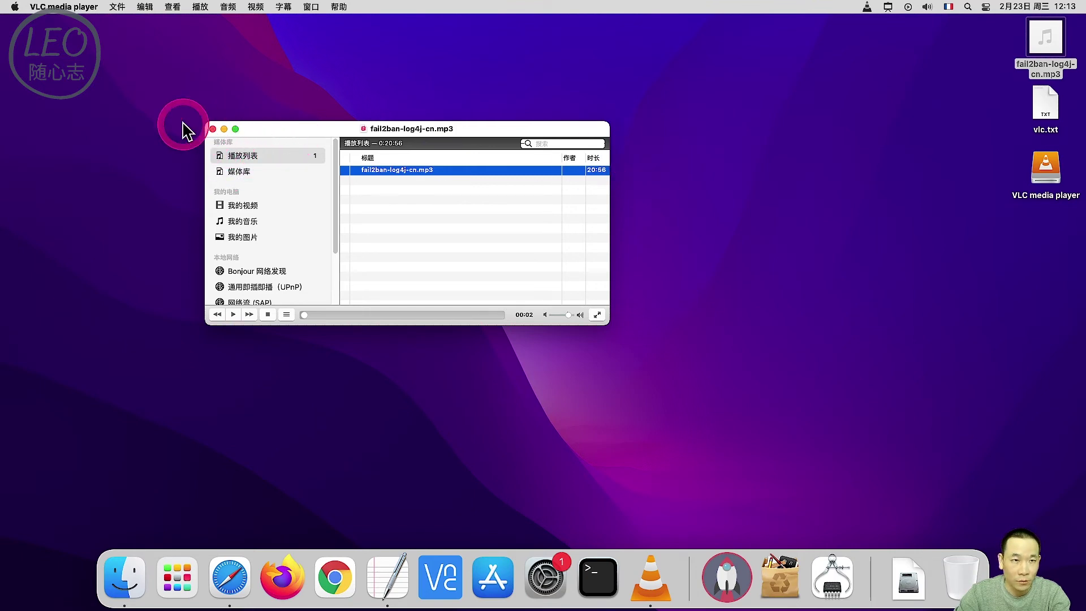
left_click_drag(305, 133, 276, 142)
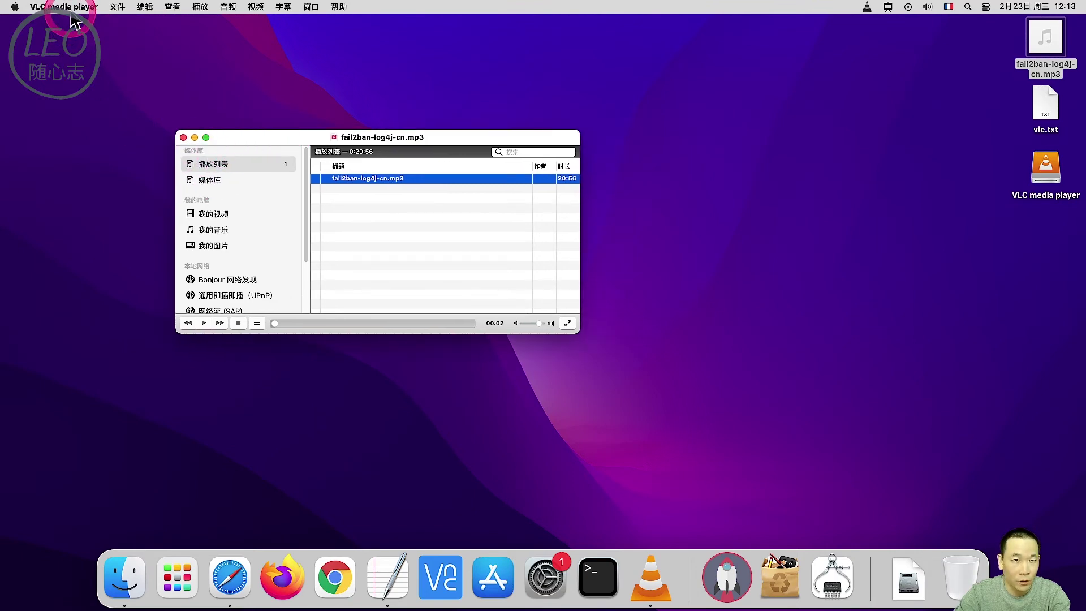
Step: Open fail2ban-log4j-cn.mp3 from the desktop folder (桌面) through VLC's own open-file dialog
left_click(117, 8)
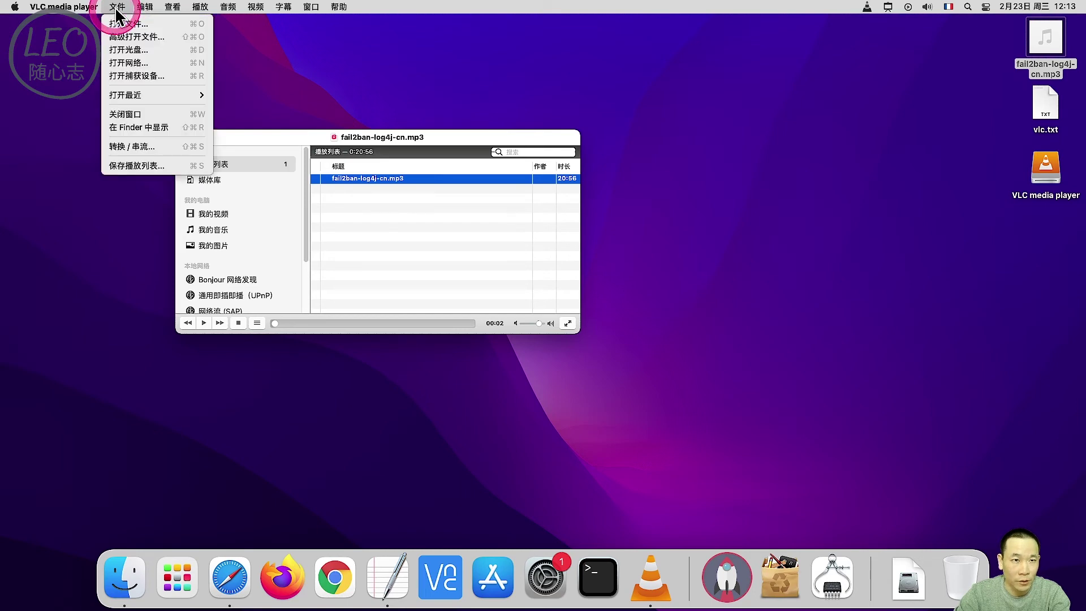
left_click(134, 23)
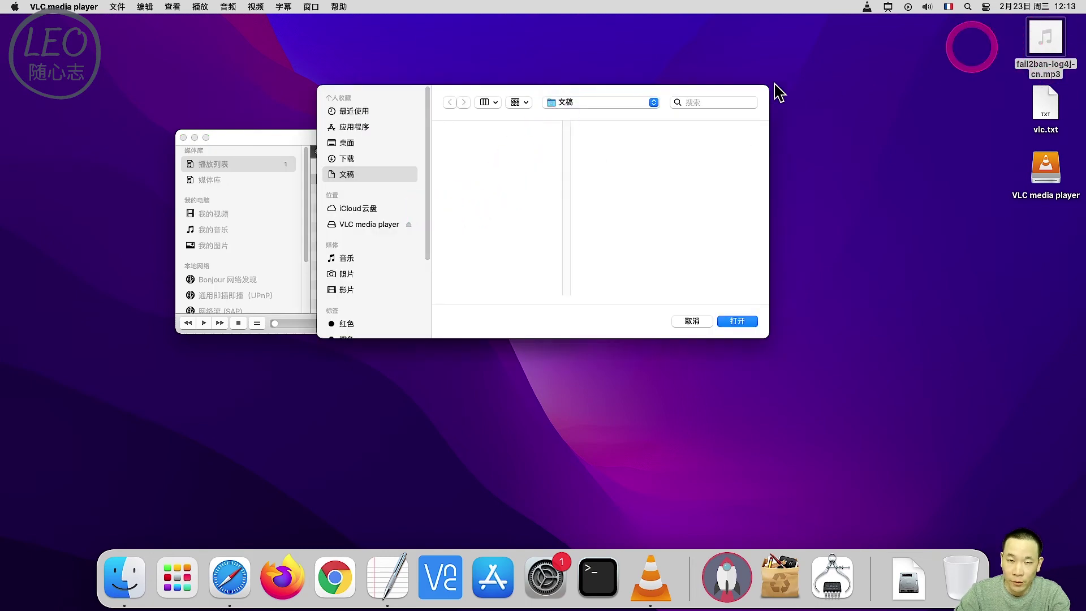
left_click(349, 142)
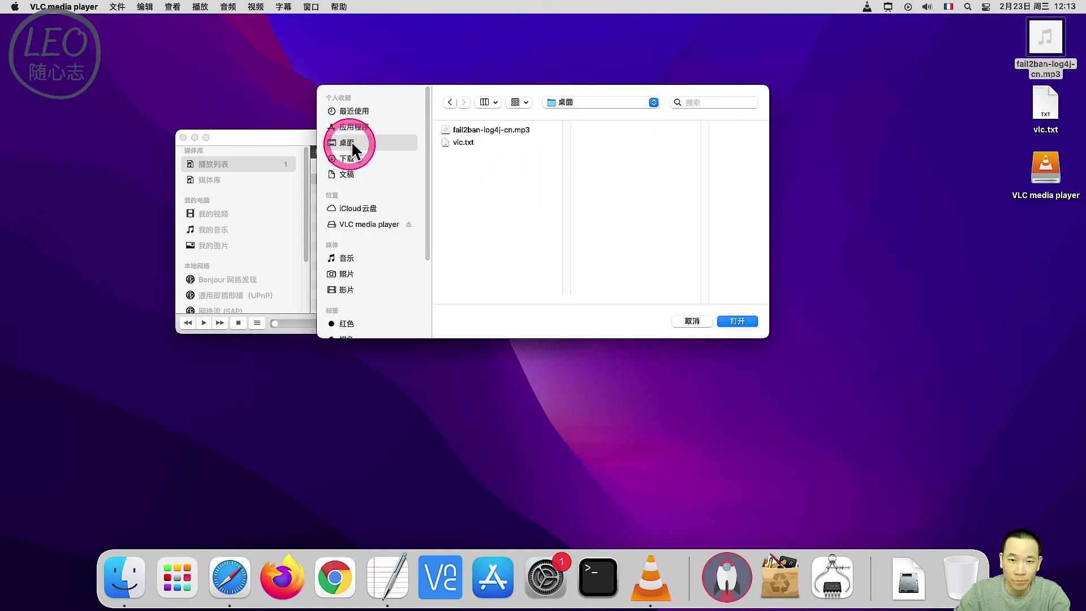
left_click(487, 129)
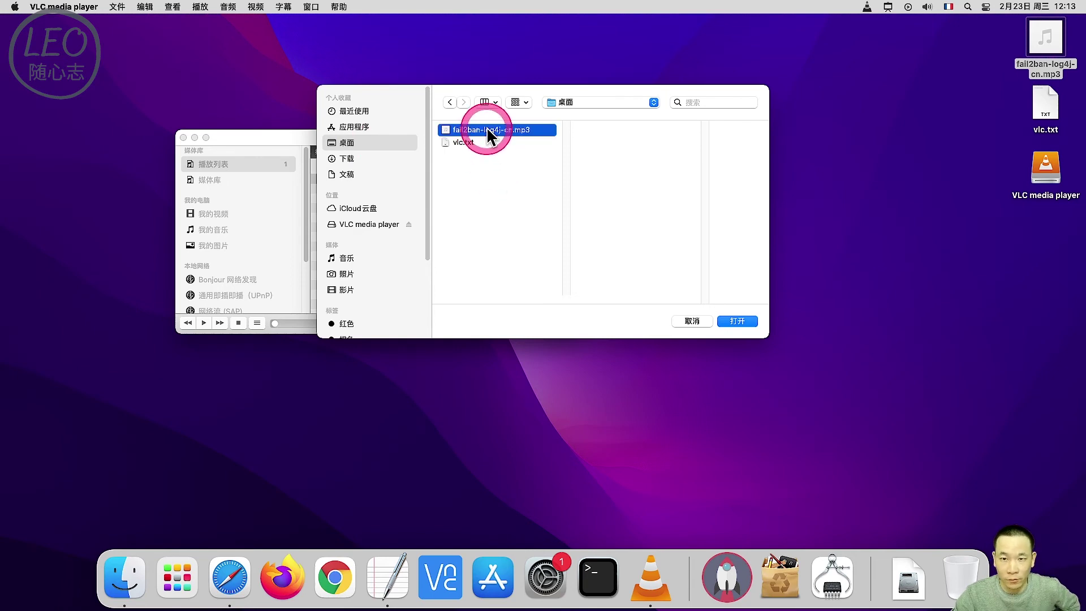
left_click(738, 319)
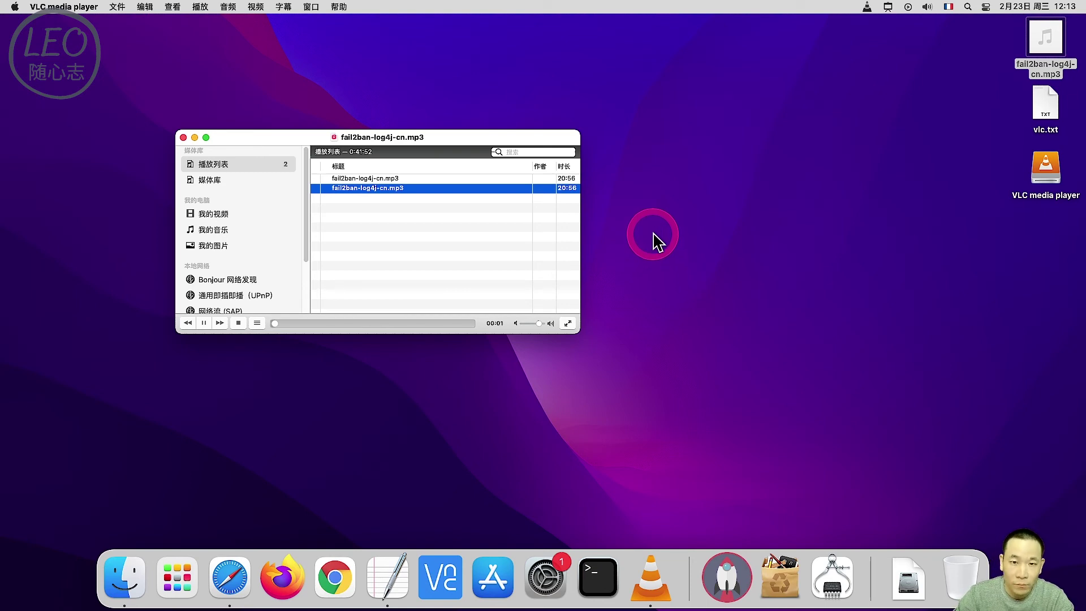
Step: Close the player window and open the desktop file fail2ban-log4j-cn.mp3 with VLC from Finder
left_click(182, 137)
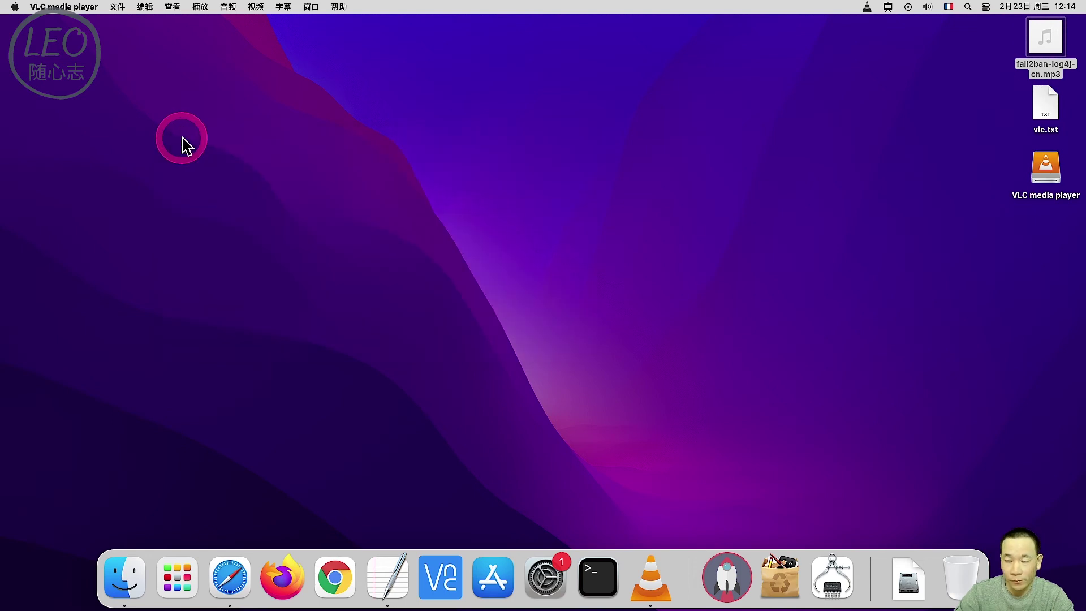
right_click(1044, 37)
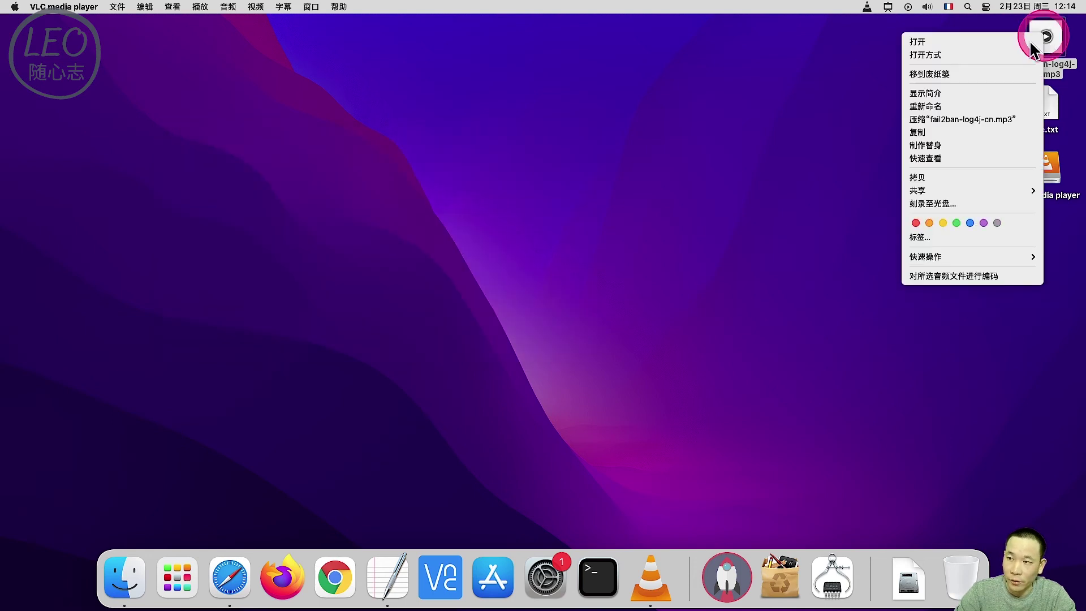
mouse_move(922, 54)
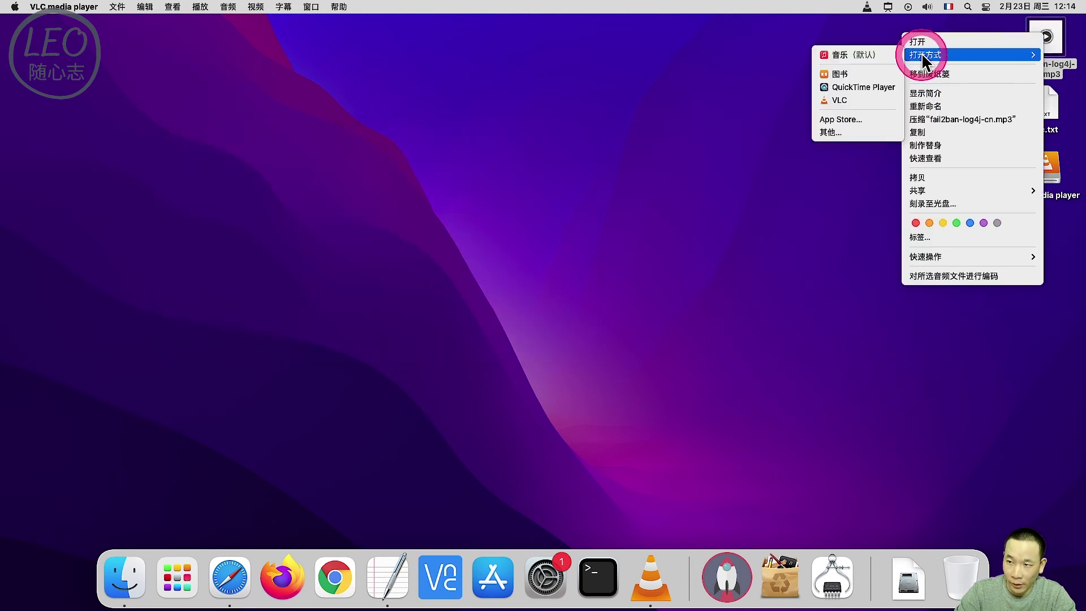
left_click(840, 100)
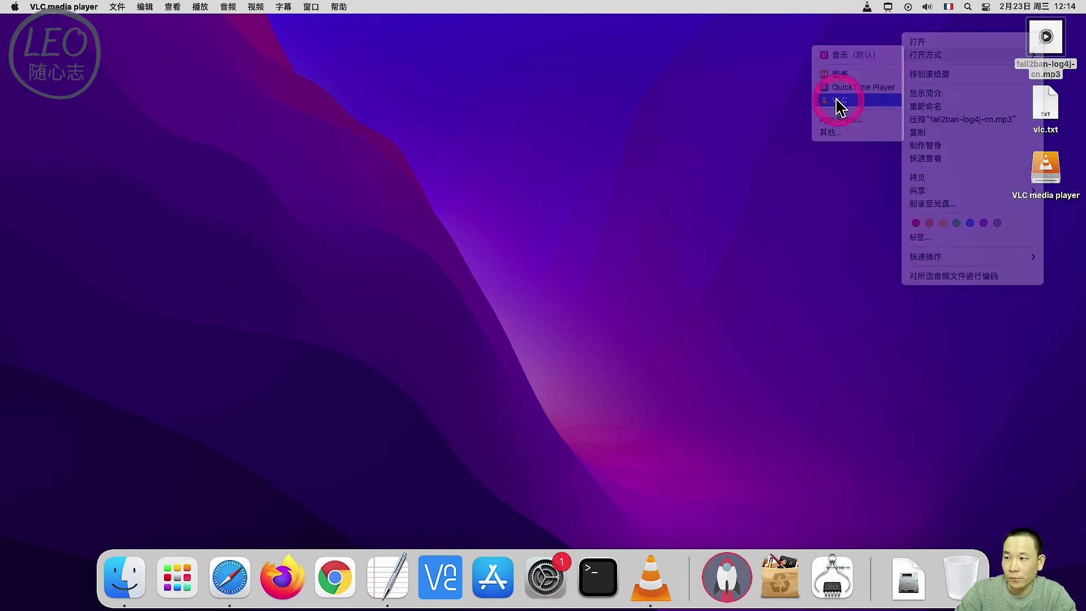
left_click(651, 578)
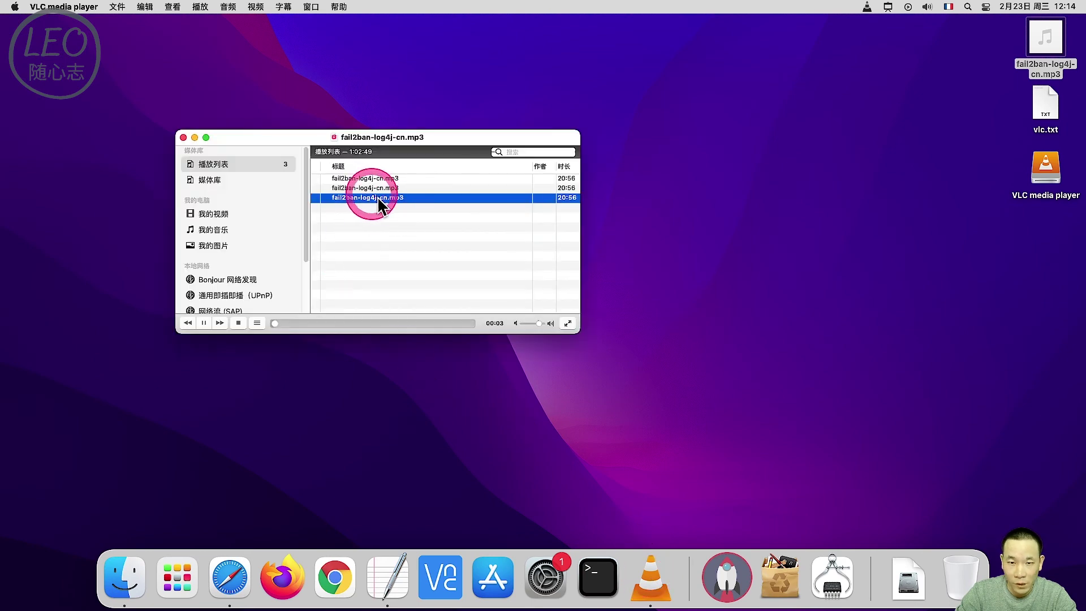
Step: Pause playback, close the player window and quit VLC from the Dock
key("space")
left_click(183, 138)
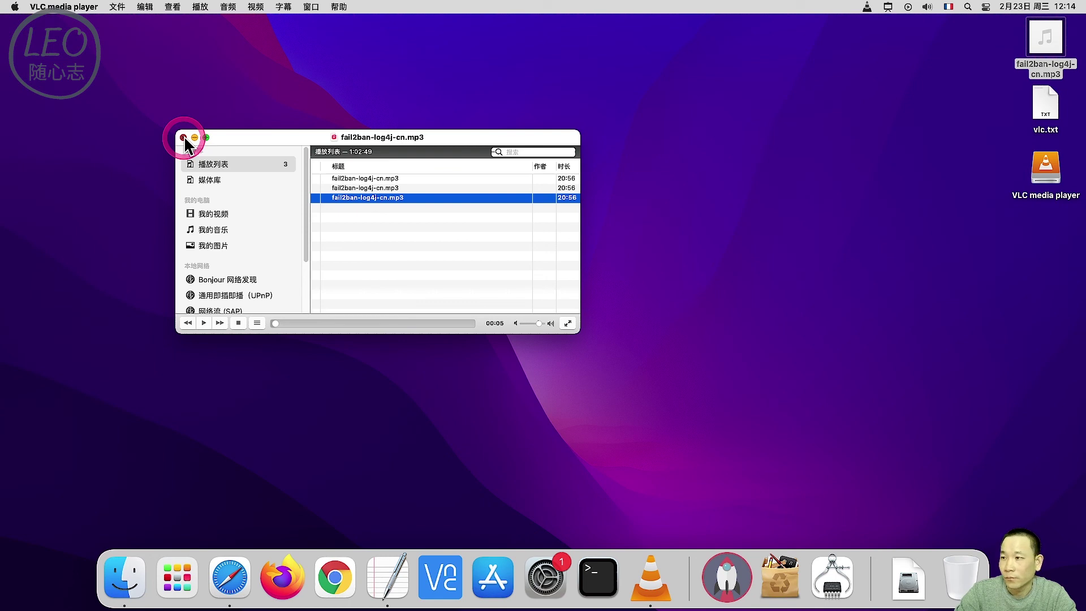
left_click(184, 137)
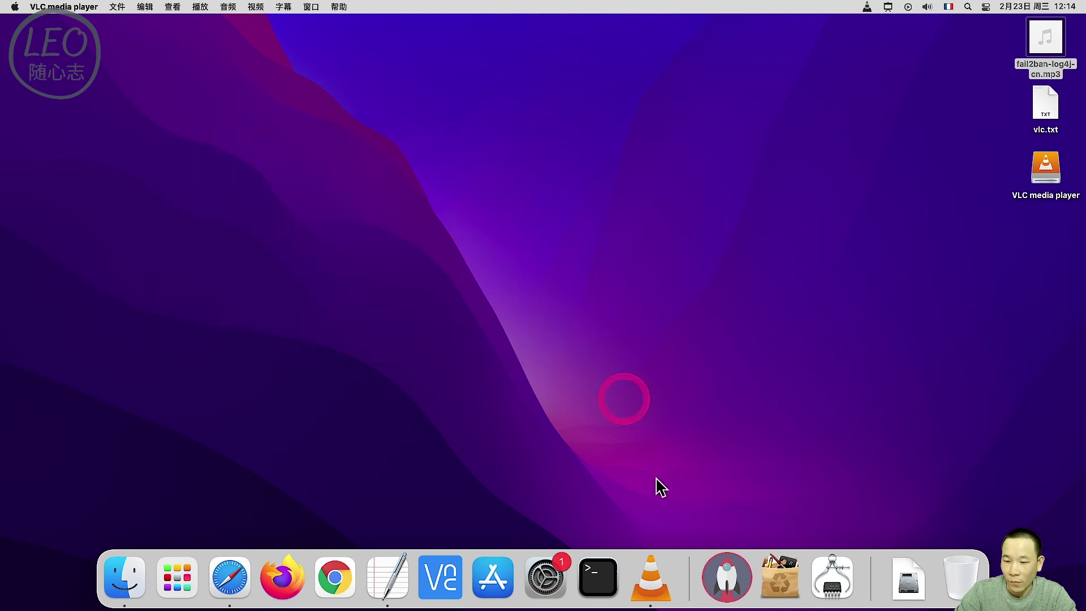
right_click(660, 539)
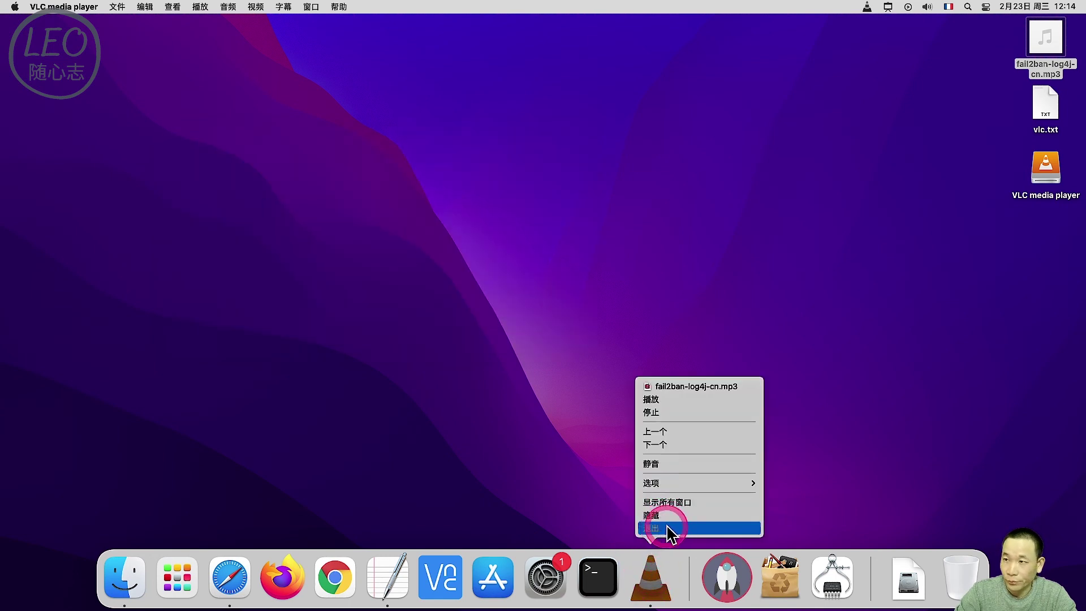
left_click(667, 527)
left_click(903, 299)
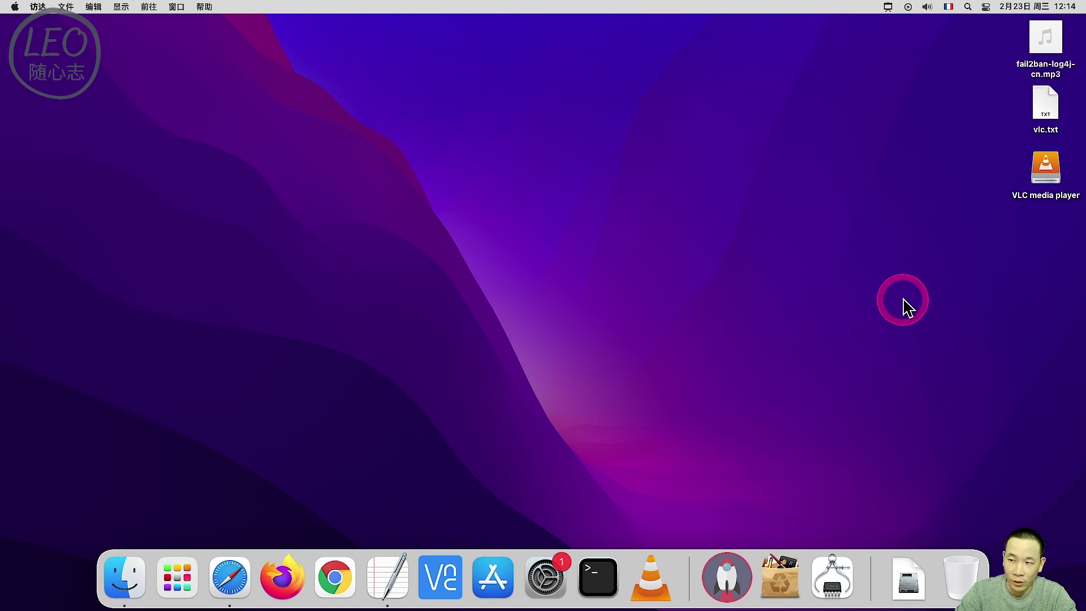